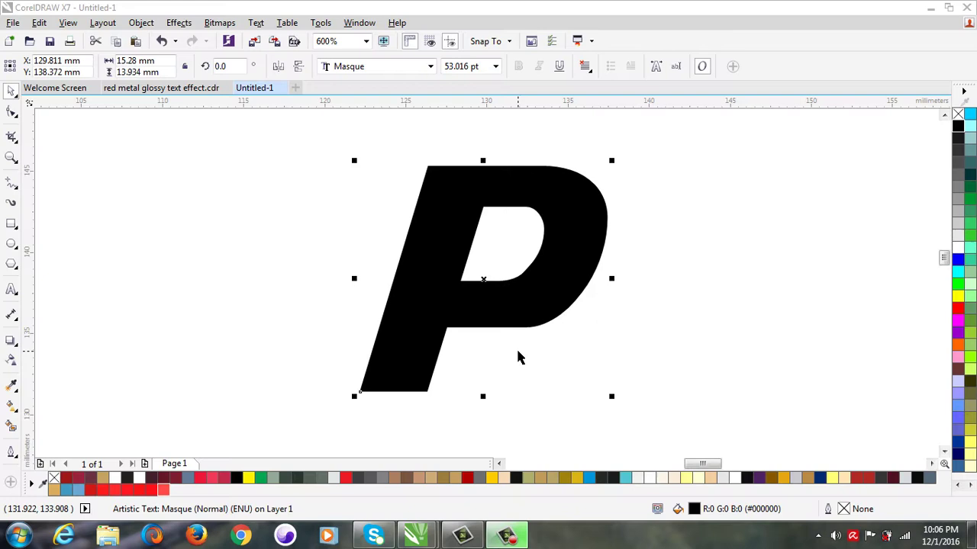
- Duplicate the black Masque P to the right, making three Ps in a row
mouse_move(479, 303)
left_mouse_down()
mouse_move(529, 302)
mouse_move(467, 303)
left_mouse_up()
key("ctrl+z")
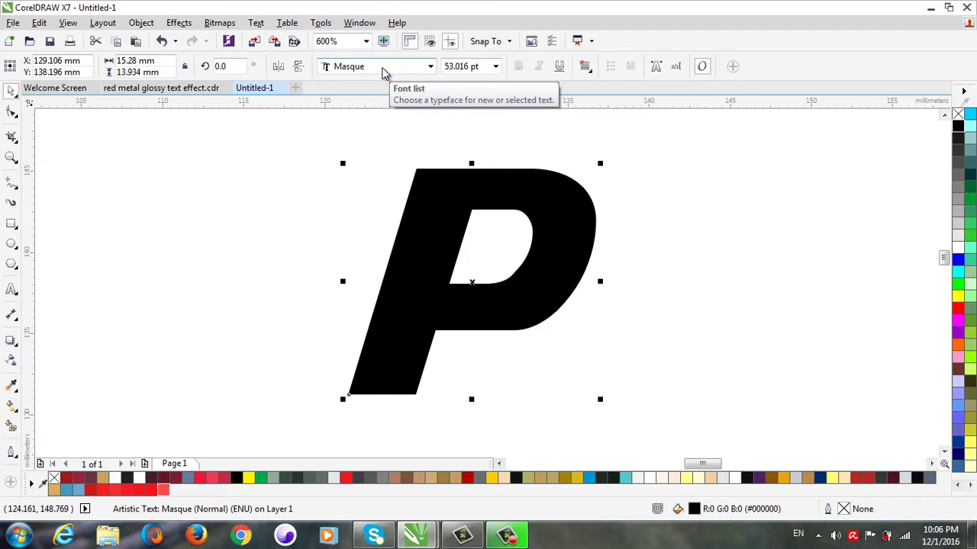
left_click_drag(429, 281, 269, 292)
key("space")
left_click(717, 327)
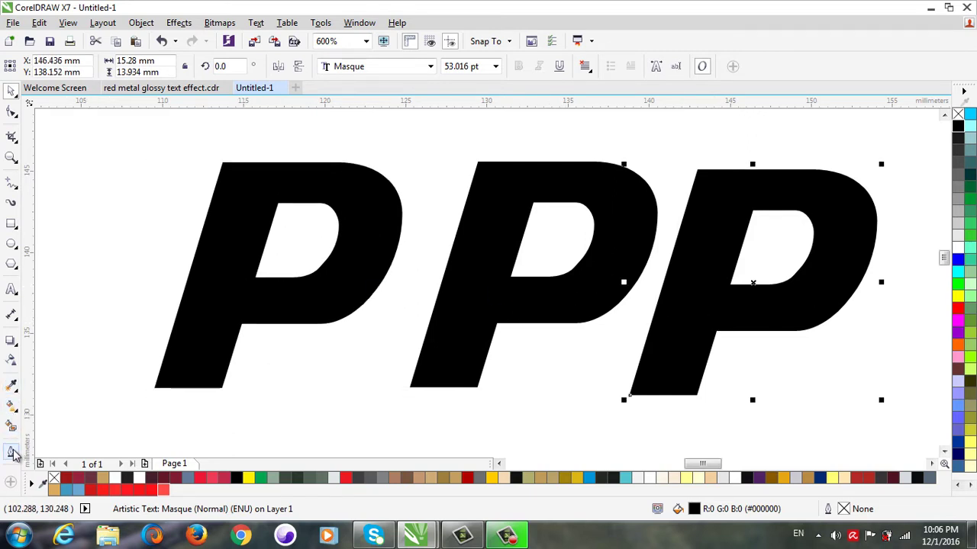
- Give the right P an 8 px outline, convert it to an object, and delete the original fill
left_click(14, 452)
left_click(47, 444)
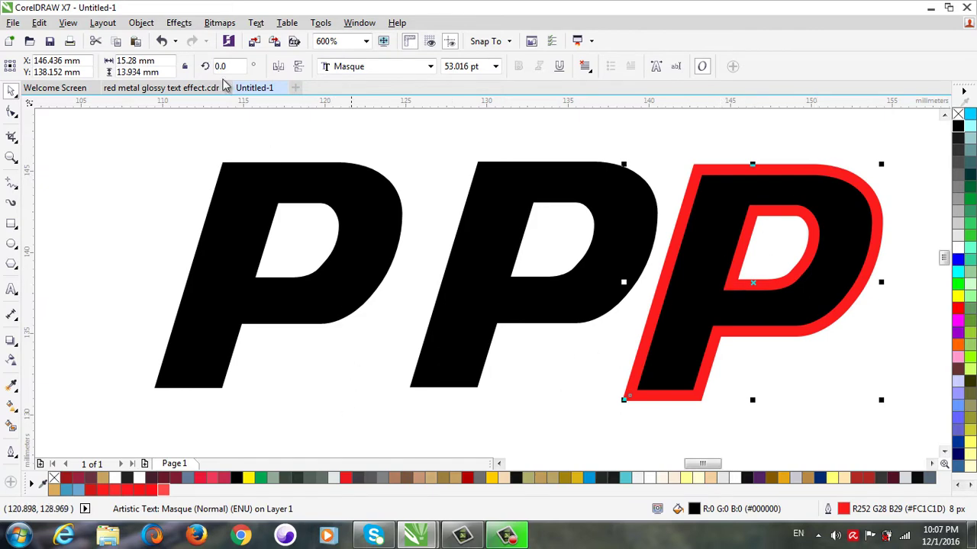
left_click(142, 22)
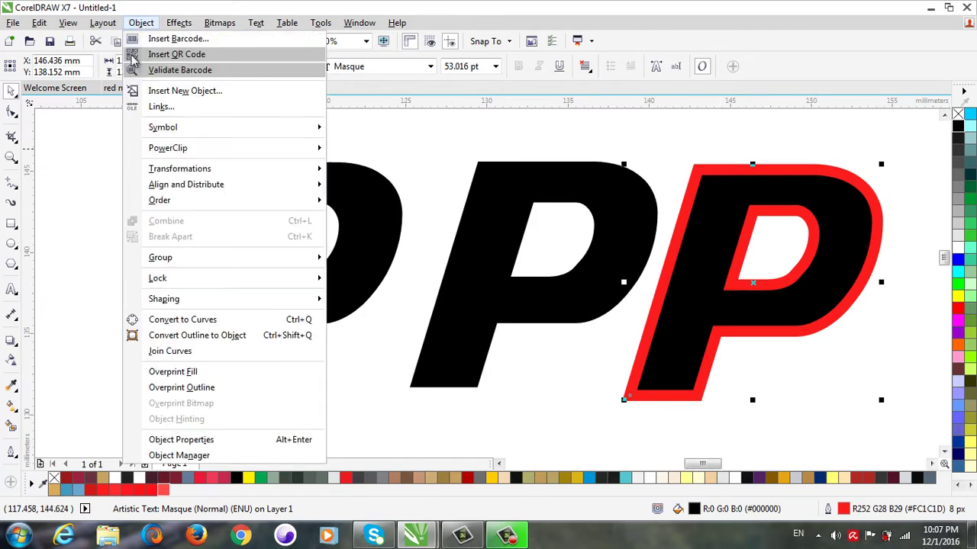
left_click(185, 334)
left_click(623, 316)
left_click_drag(675, 330, 436, 334)
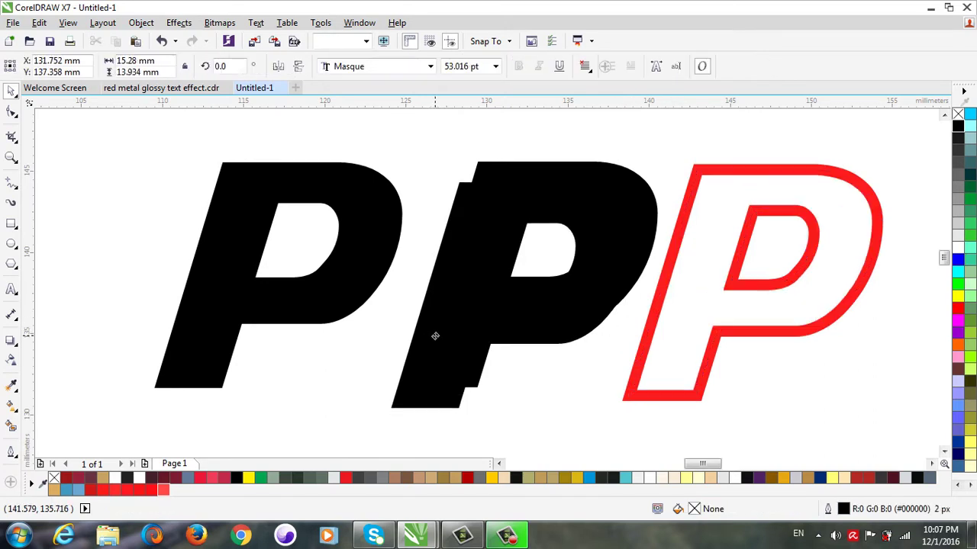
key("Delete")
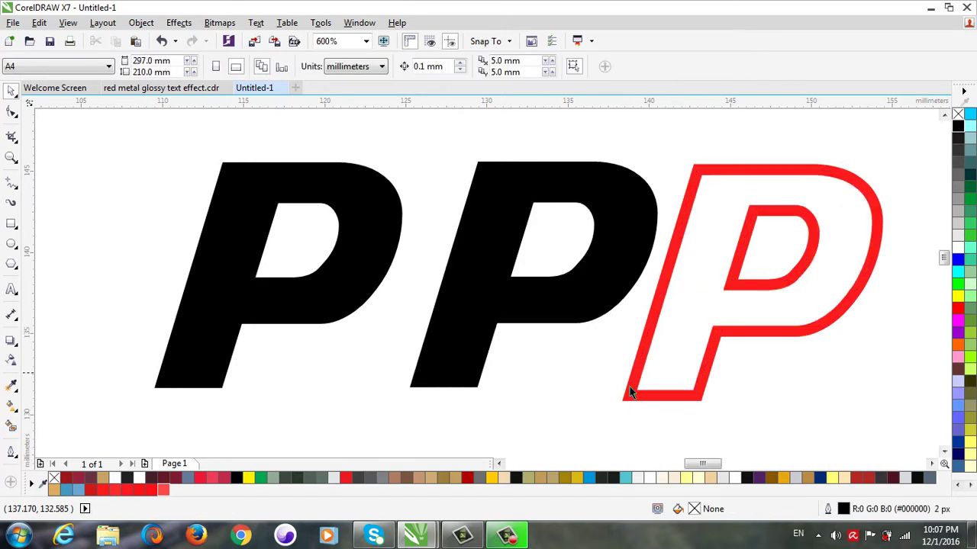
- Make the converted outline shape black-outlined with no fill
left_click(628, 395)
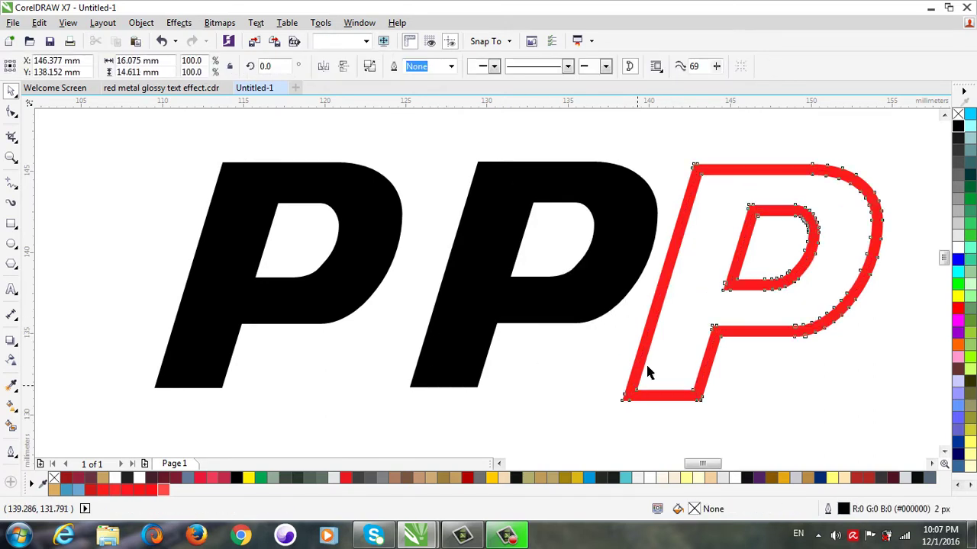
right_click(959, 128)
left_click(958, 128)
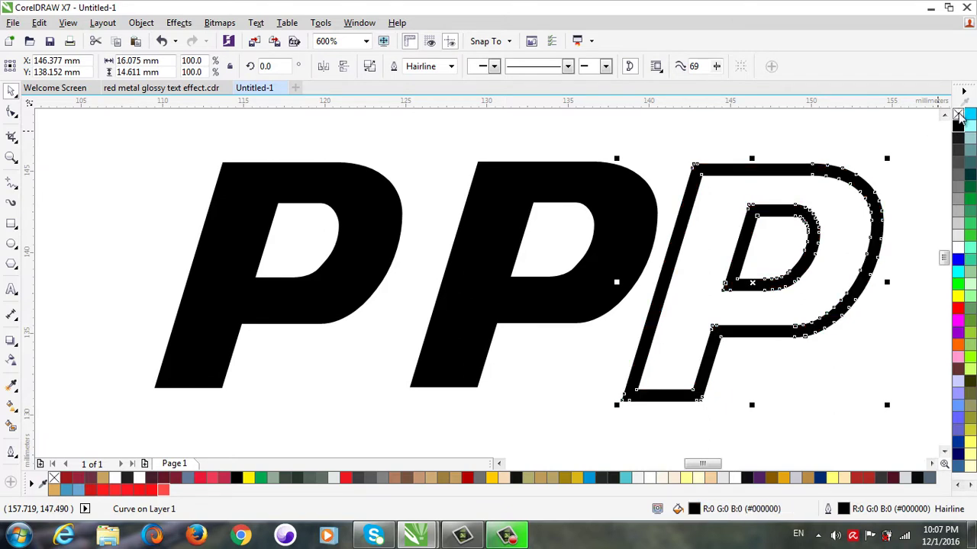
left_click(958, 114)
left_click(499, 295)
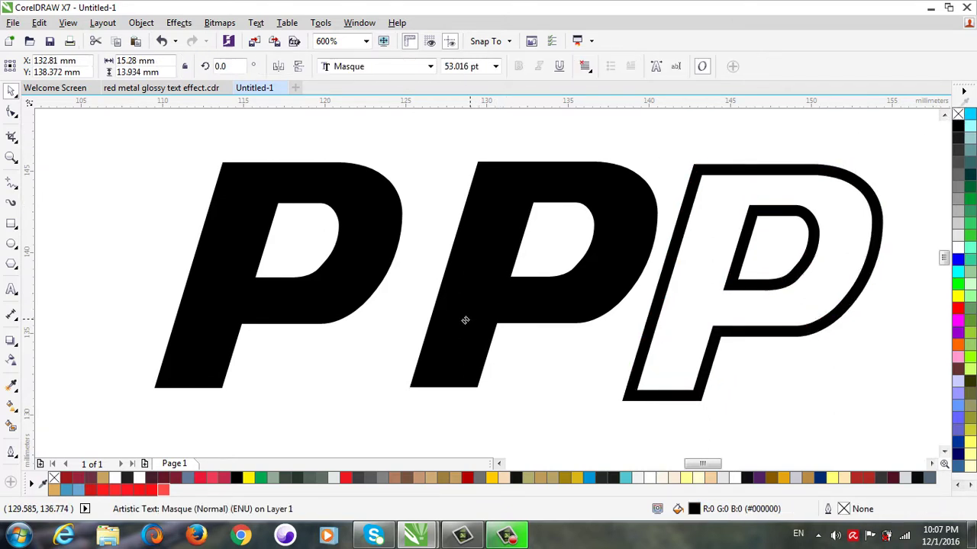
- Give the middle P a 5 px outline with dark red fill and matching dark red outline
left_click_drag(464, 320, 436, 334)
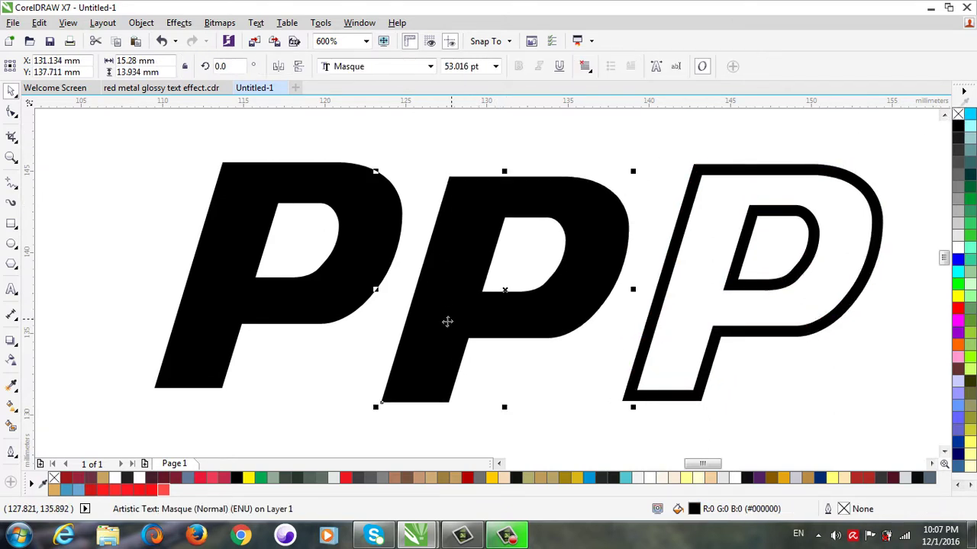
left_click(13, 454)
left_click(51, 432)
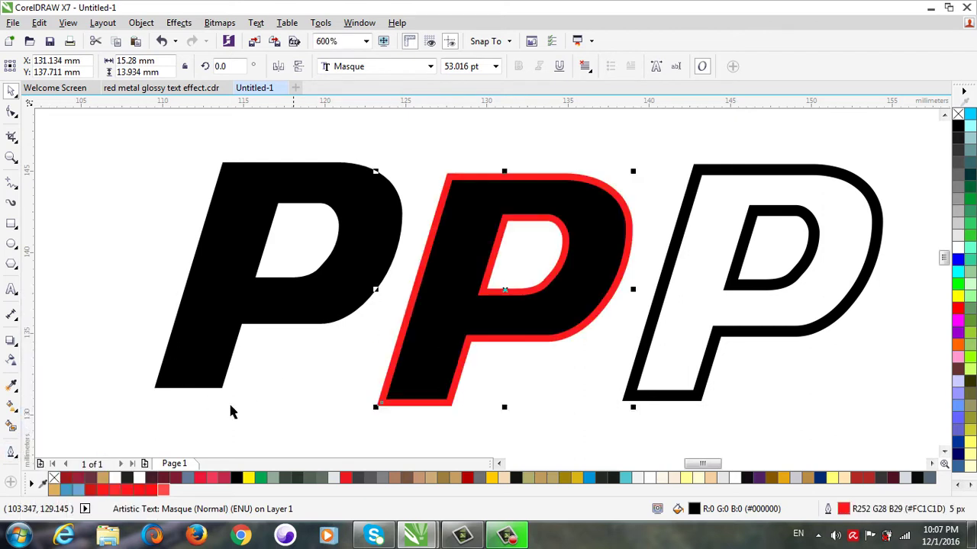
left_click(90, 492)
right_click(90, 491)
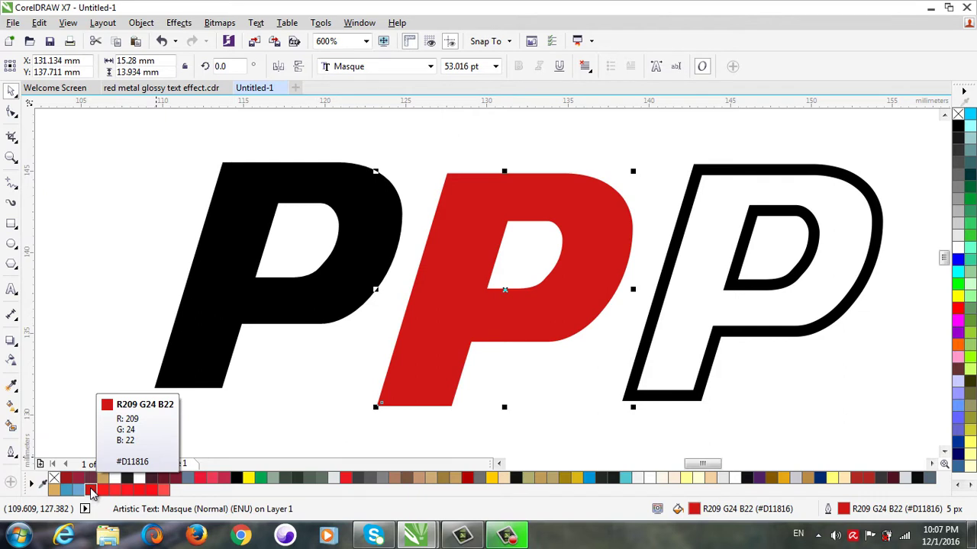
- Fill the left P with light red
left_click(323, 311)
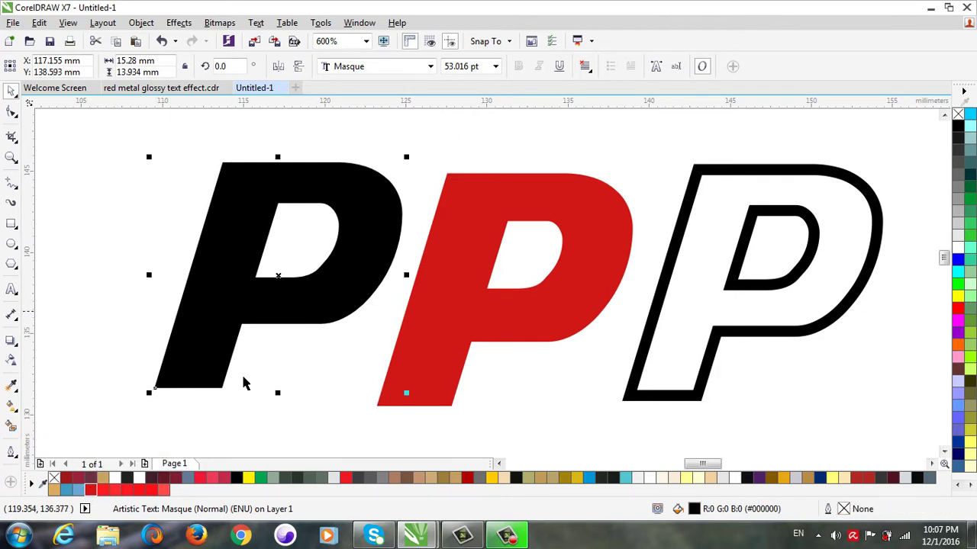
left_click(164, 490)
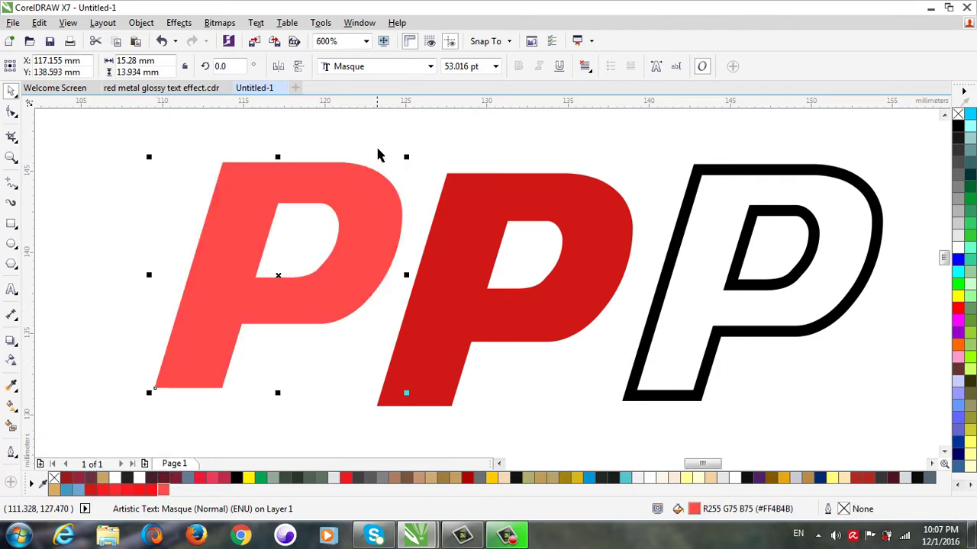
left_click(469, 299)
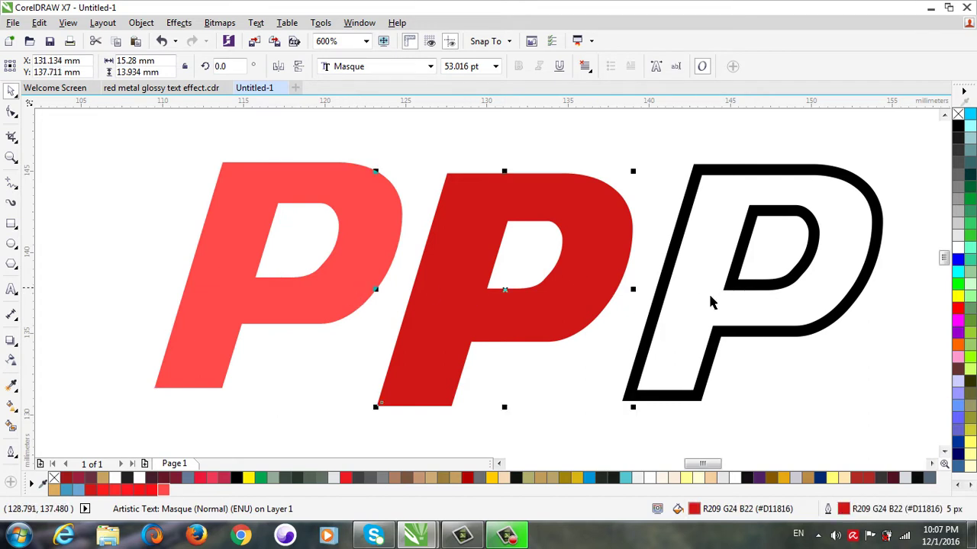
- Move the striped gradient parallelogram next to the hollow P
key("F3")
left_click_drag(165, 282, 796, 280)
left_click_drag(708, 469, 718, 465)
scroll(676, 290, "up", 1)
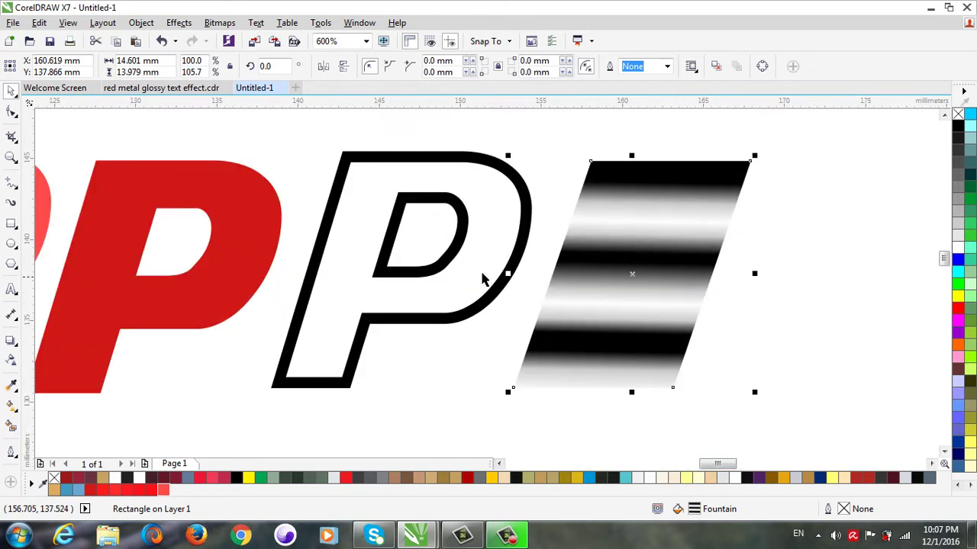
left_click(477, 318)
left_click(657, 307)
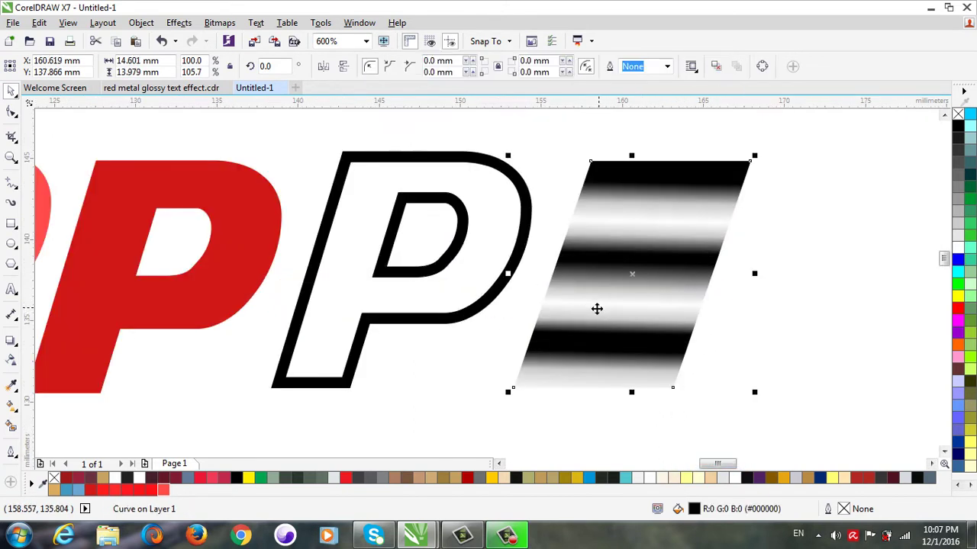
left_click(469, 320)
left_click_drag(689, 259, 675, 246)
scroll(660, 215, "up", 1)
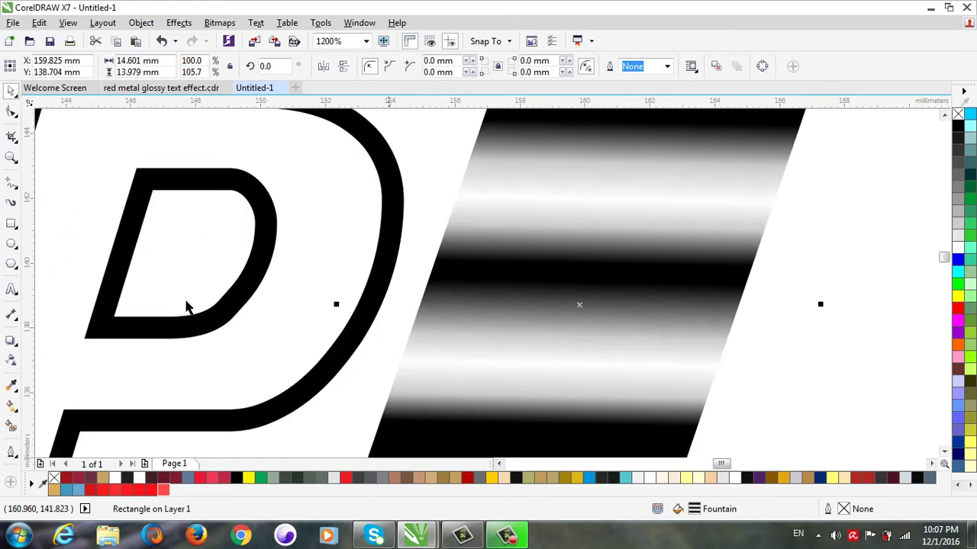
- Check the shape's gradient fill with Interactive Fill, then nudge the shape into final position
left_click(12, 405)
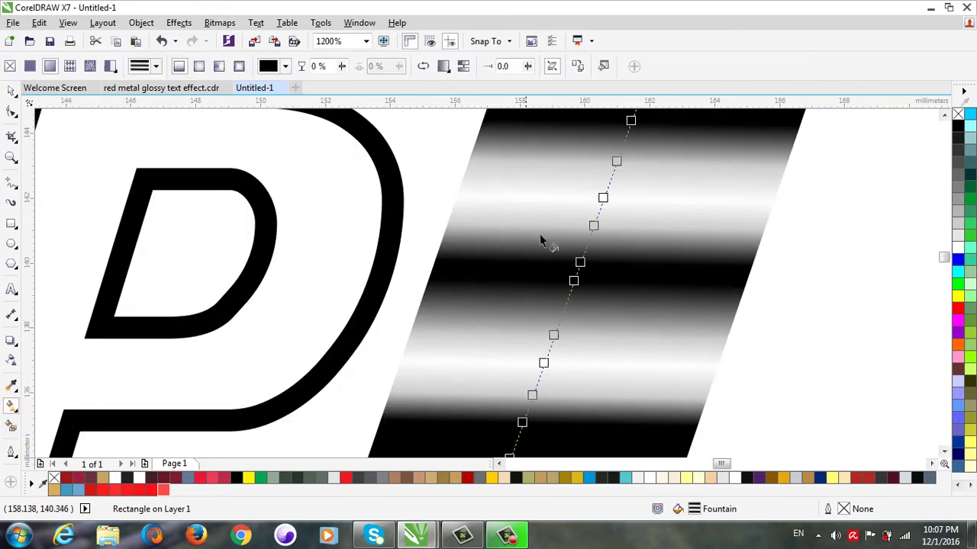
scroll(569, 203, "down", 1)
scroll(610, 168, "up", 1)
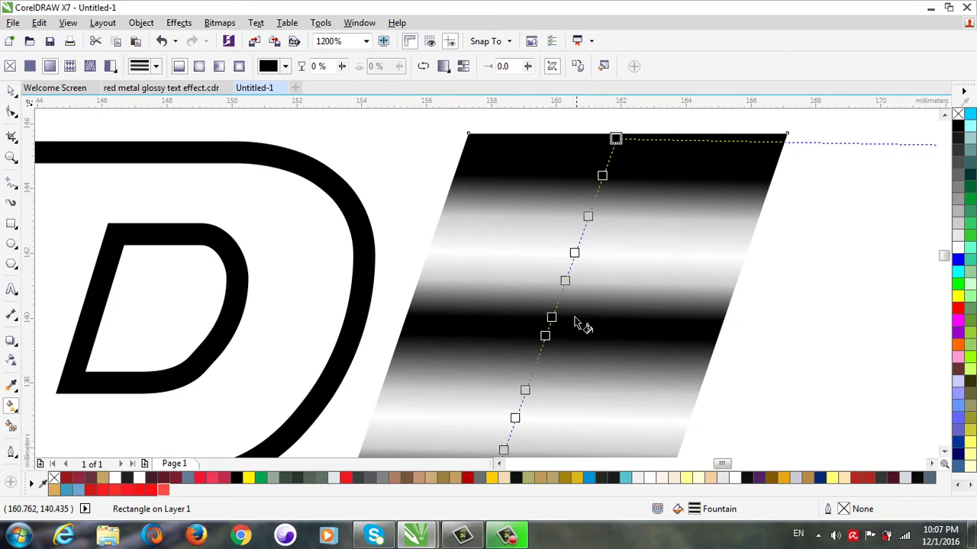
scroll(460, 241, "down", 1)
scroll(496, 358, "up", 1)
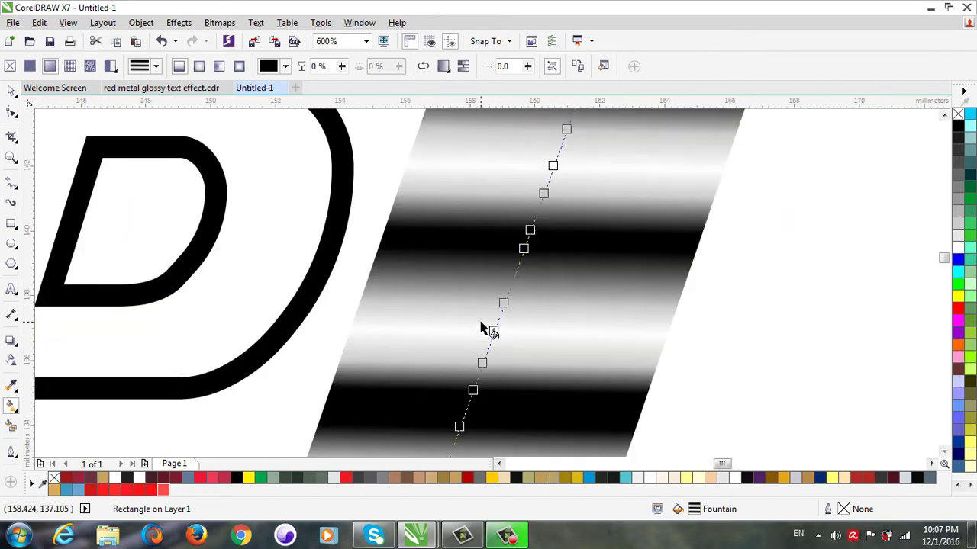
left_click(11, 90)
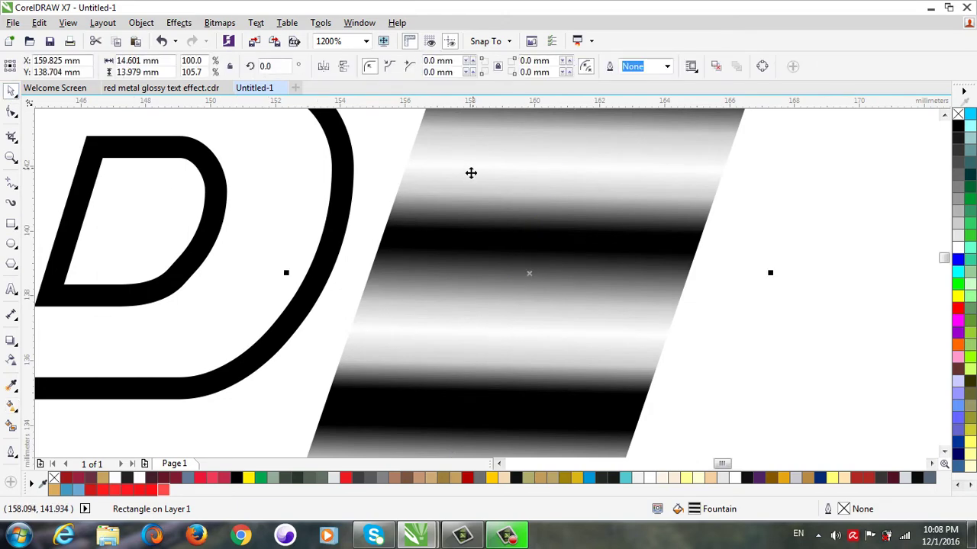
left_click_drag(620, 214, 652, 215)
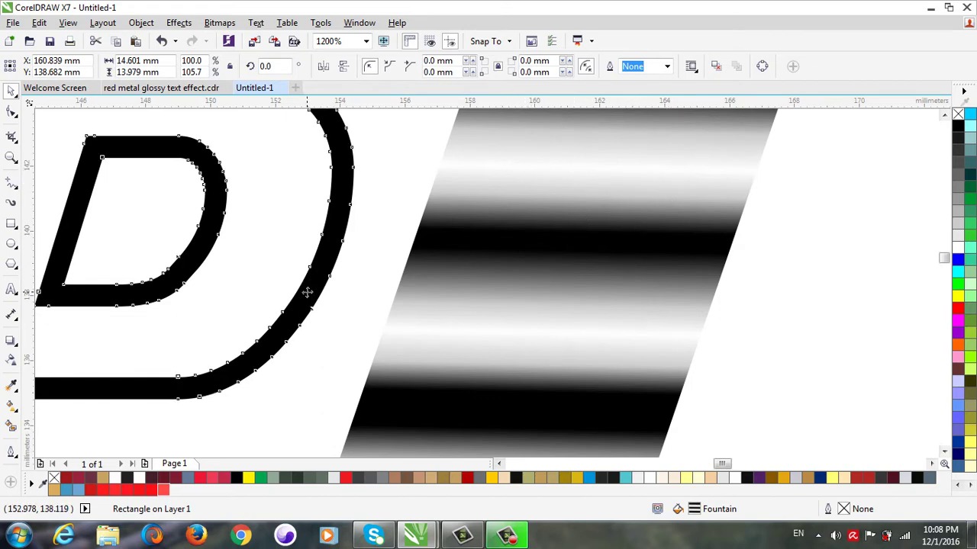
left_click(310, 289)
left_click(533, 272)
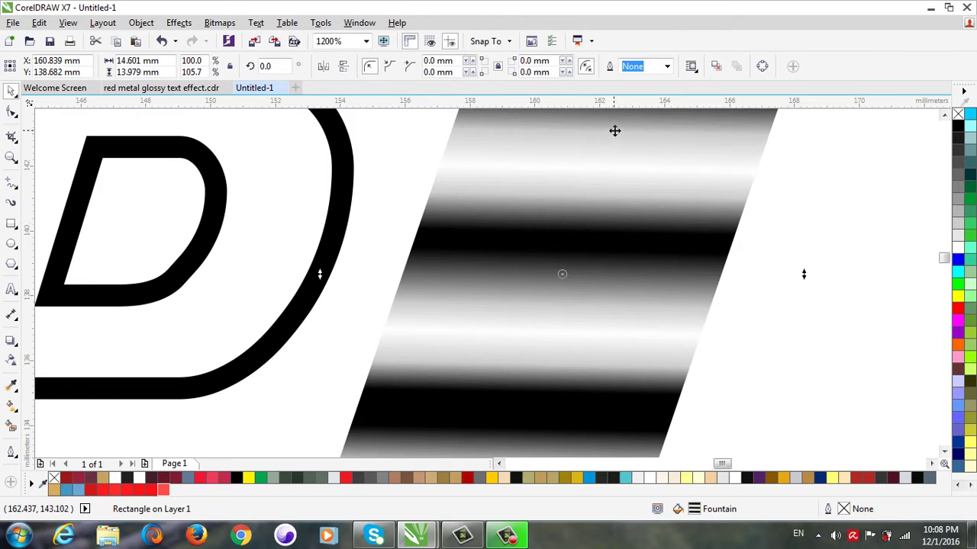
left_click_drag(552, 353, 529, 354)
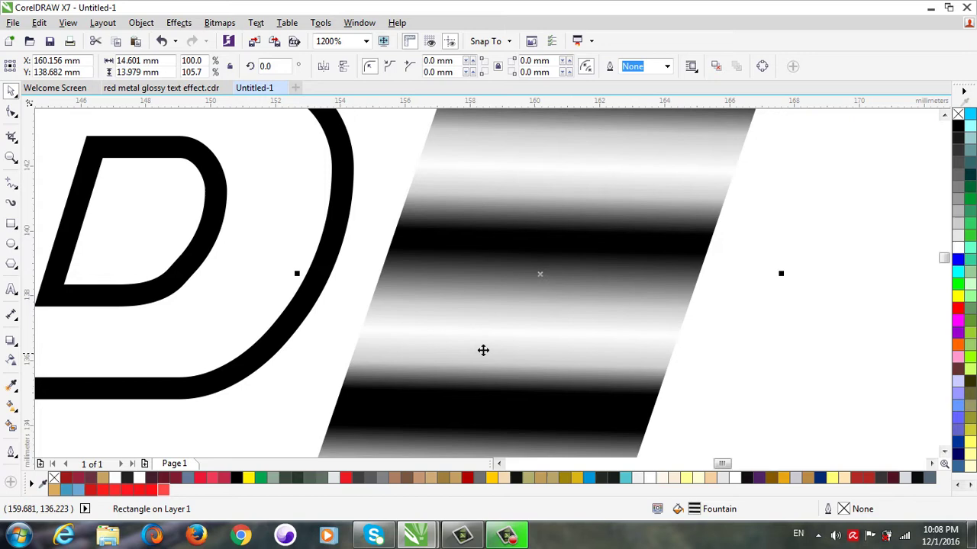
scroll(390, 329, "down", 2)
scroll(534, 294, "up", 2)
- Drop a duplicate of the gradient shape to its right
left_click_drag(399, 314, 756, 308)
scroll(469, 282, "down", 2)
scroll(469, 281, "up", 2)
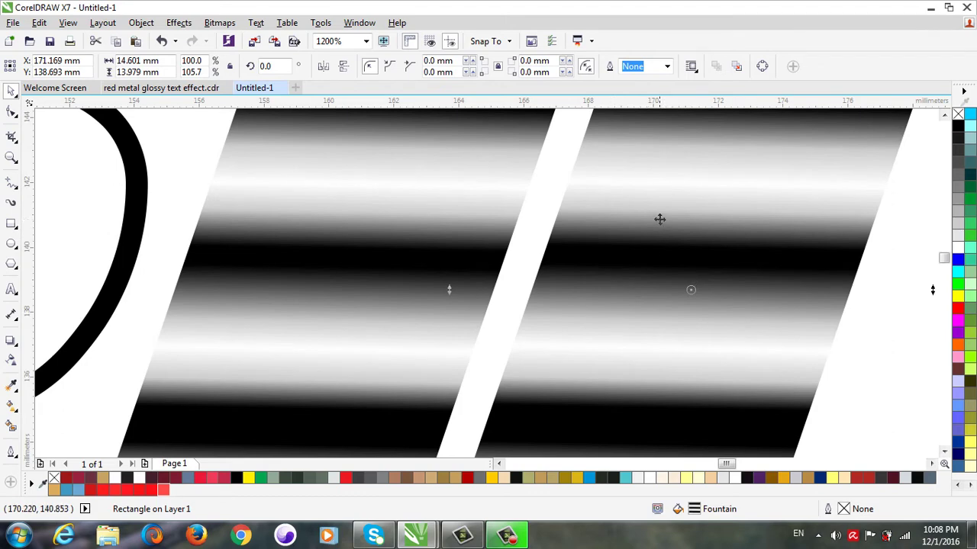
left_click(12, 409)
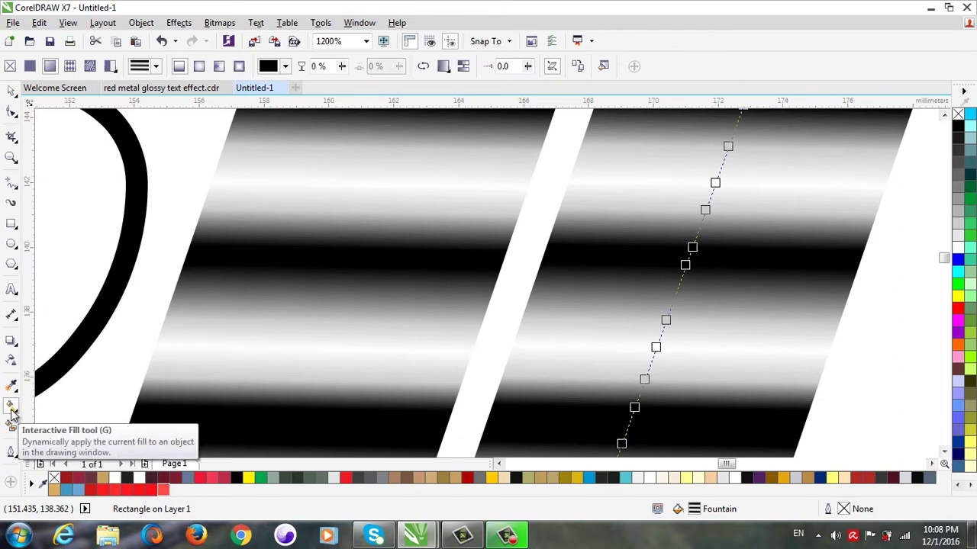
left_click(465, 67)
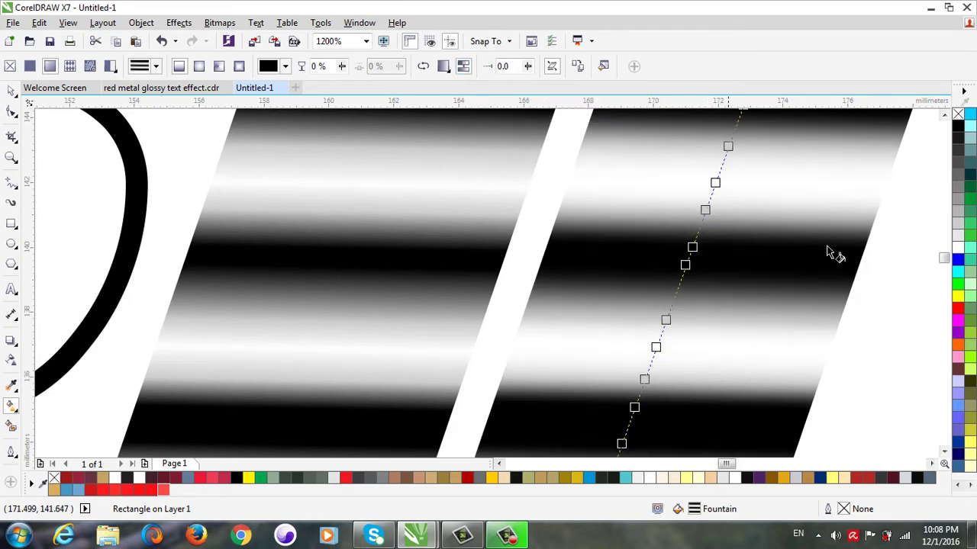
left_click(10, 95)
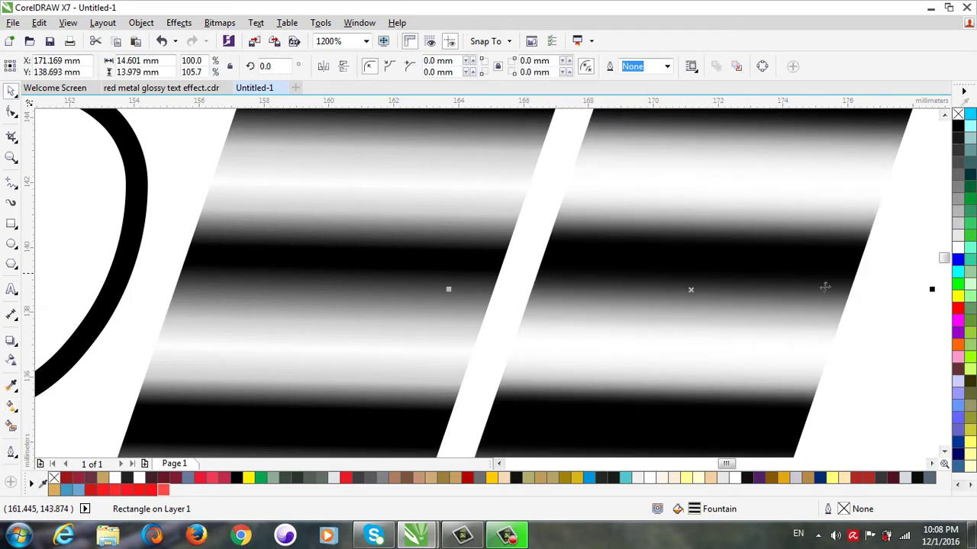
left_click(866, 300)
left_click(711, 282)
scroll(900, 181, "down", 2)
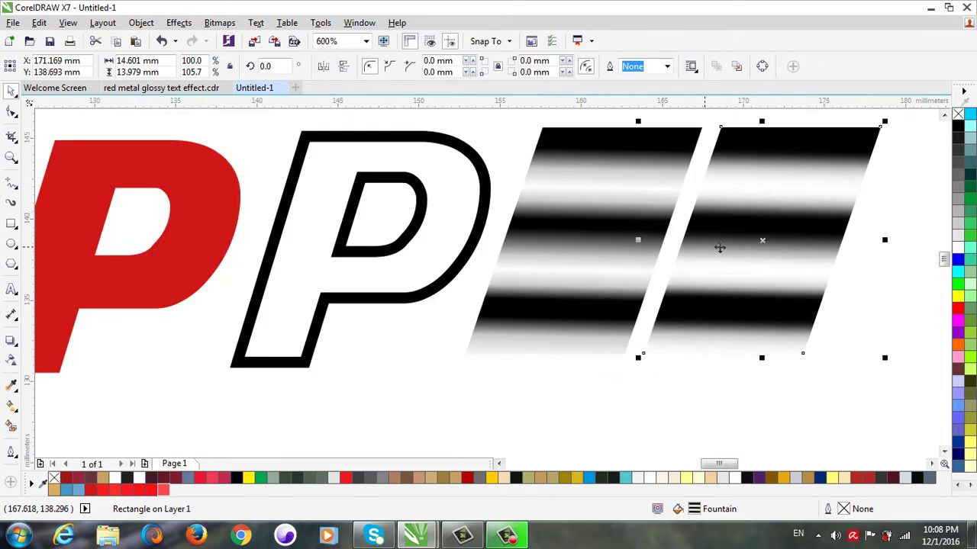
scroll(741, 249, "up", 1)
scroll(742, 252, "down", 1)
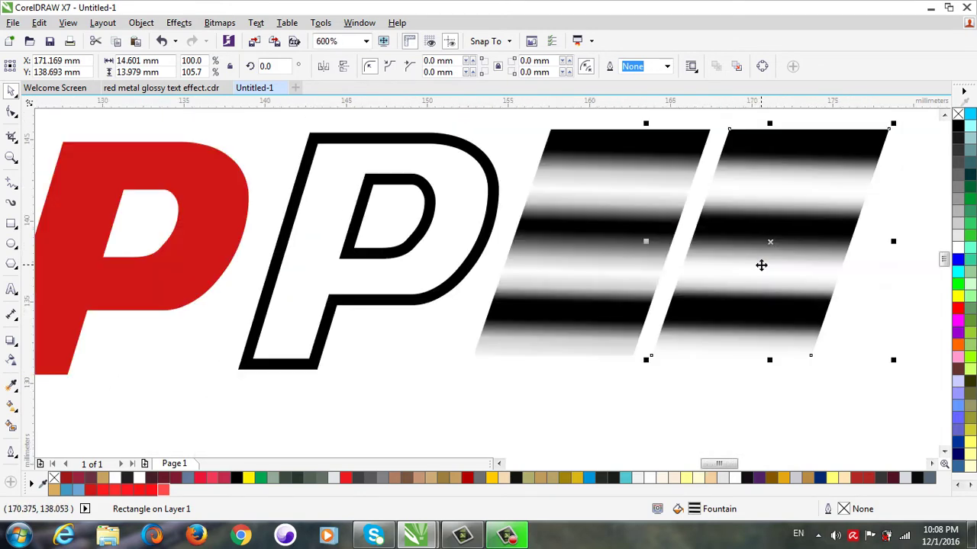
- Copy the right gradient shape's transparency onto the outlined P with the Attributes Eyedropper
left_click(11, 387)
left_click(48, 402)
left_click(728, 273)
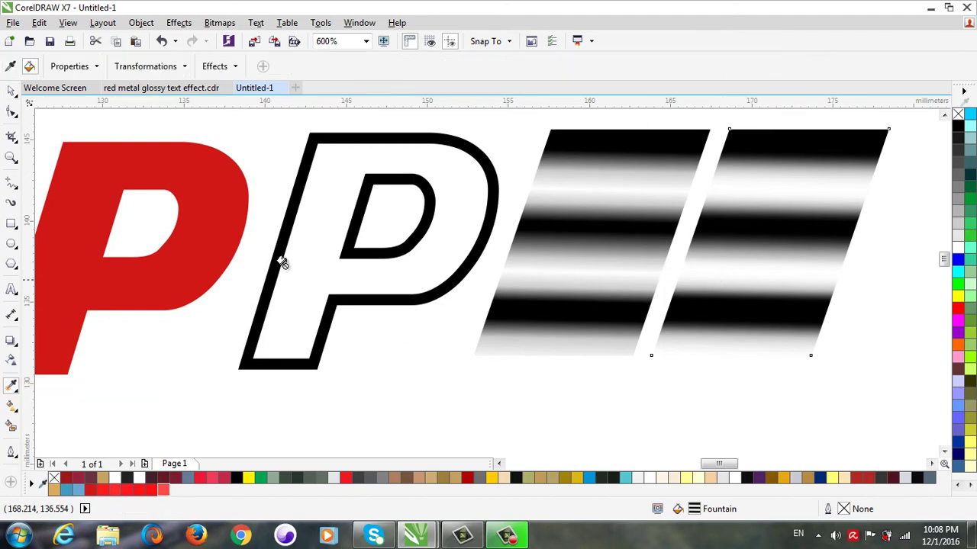
left_click(393, 249)
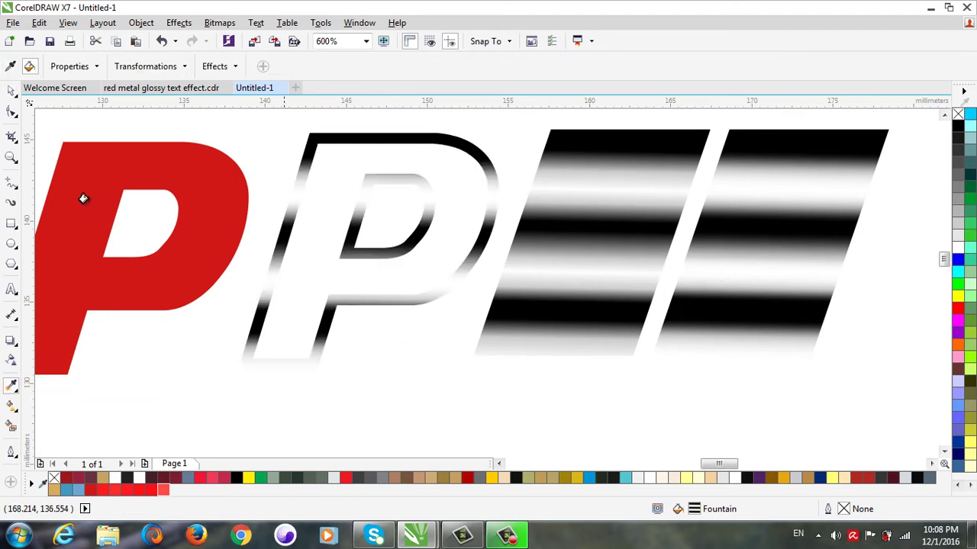
- Angle the P's transparency diagonally from its lower-left foot to the upper right
left_click(10, 91)
left_click(343, 257)
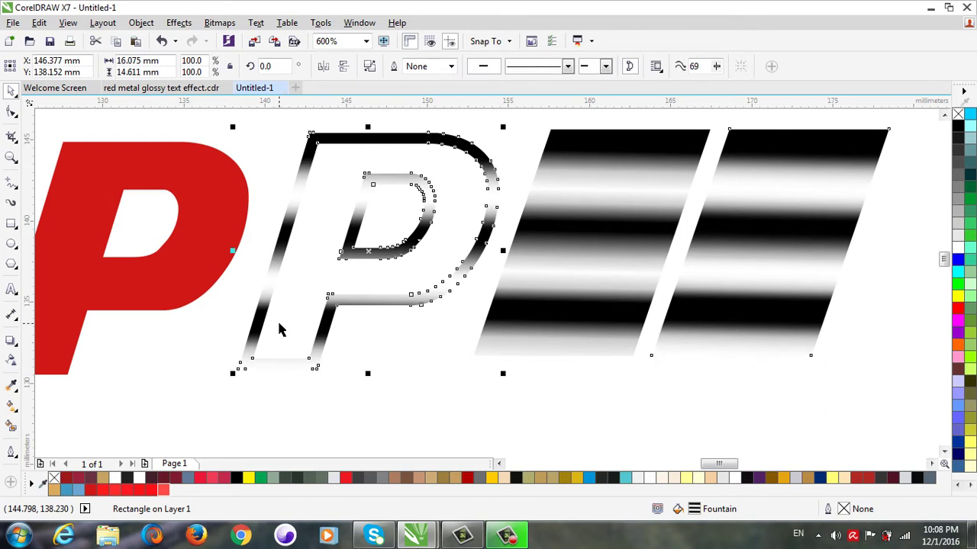
left_click(11, 409)
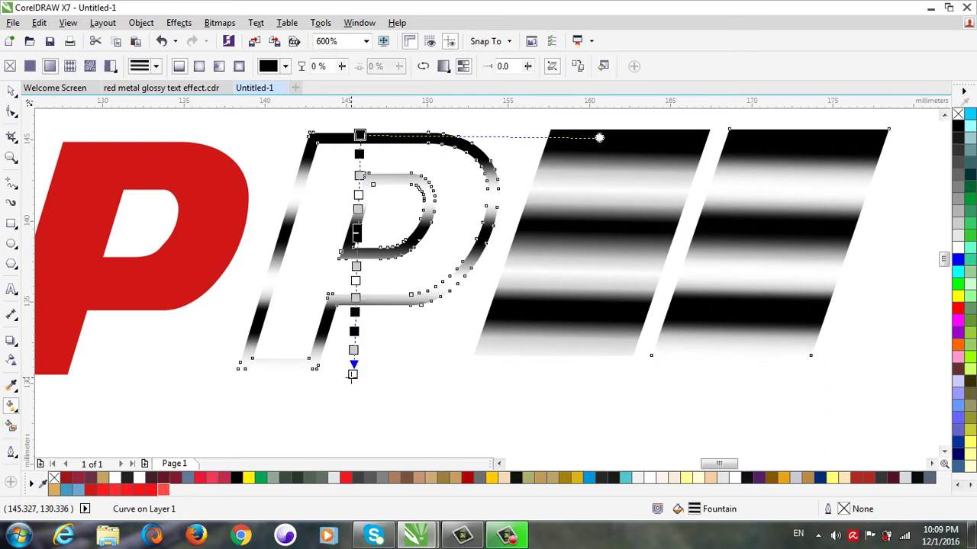
left_click_drag(352, 375, 285, 368)
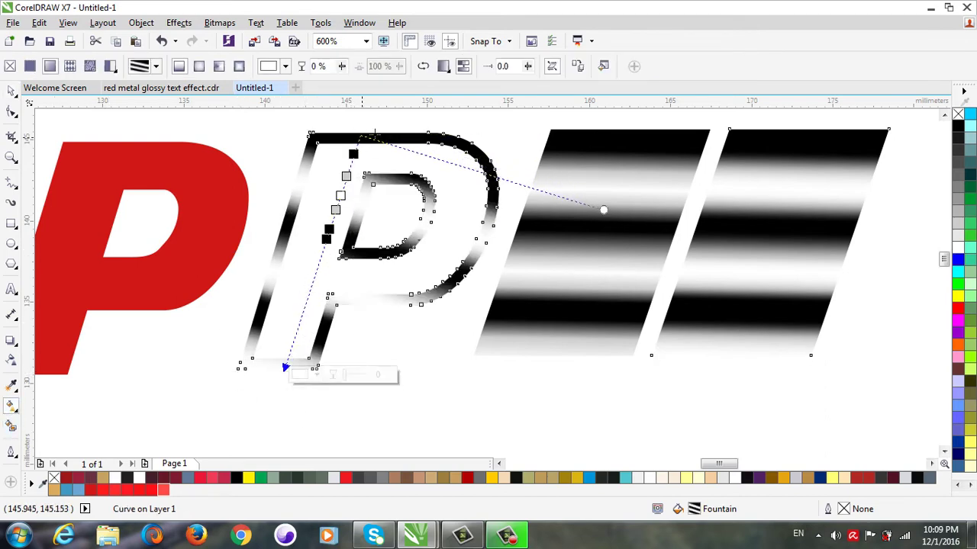
left_click_drag(374, 137, 388, 132)
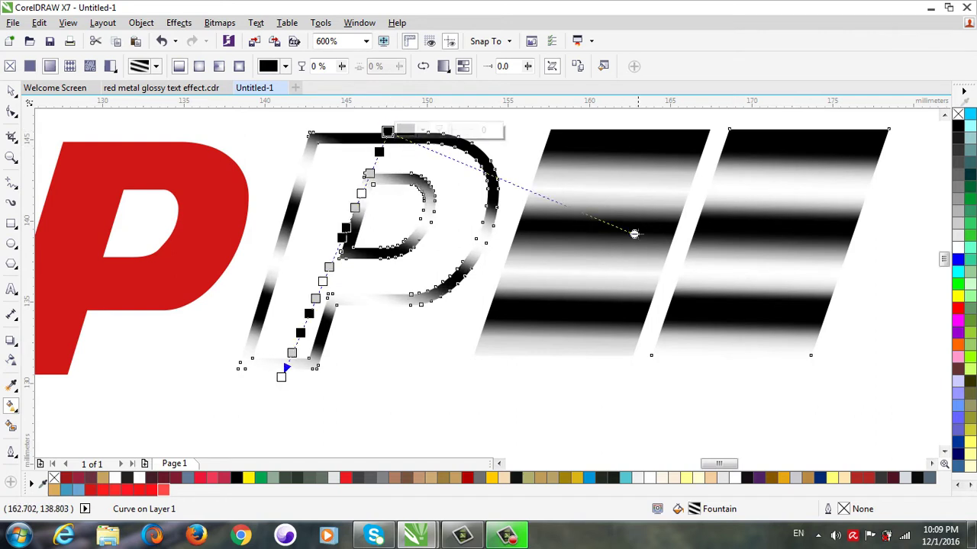
left_click_drag(634, 234, 643, 198)
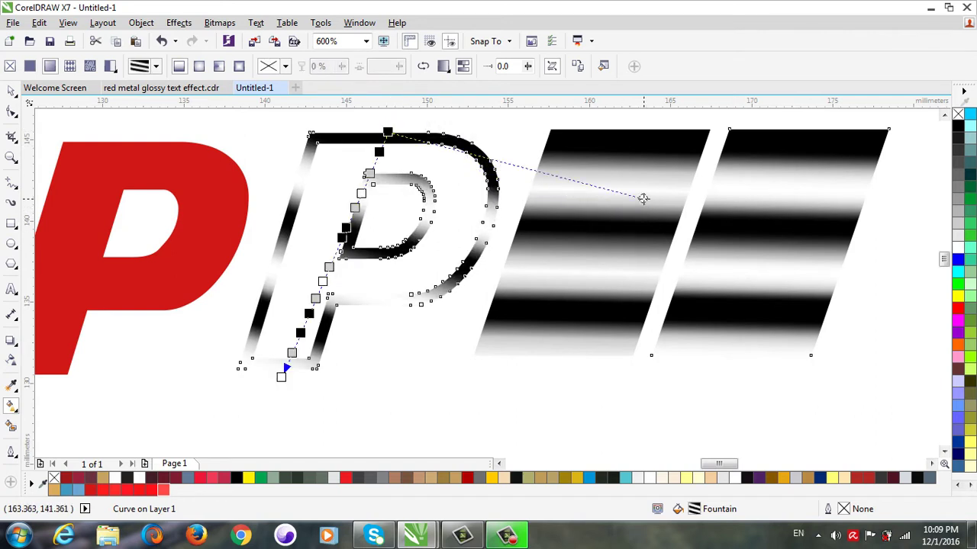
left_click(12, 91)
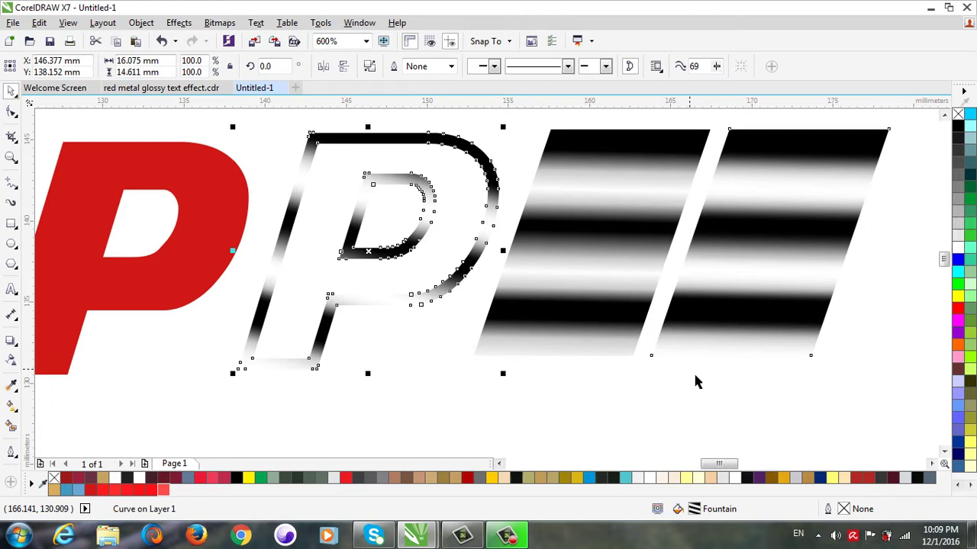
- Move the dark red P onto the striped outline P, then the light red P on top
left_click(773, 371)
scroll(773, 371, "down", 2)
scroll(603, 365, "up", 2)
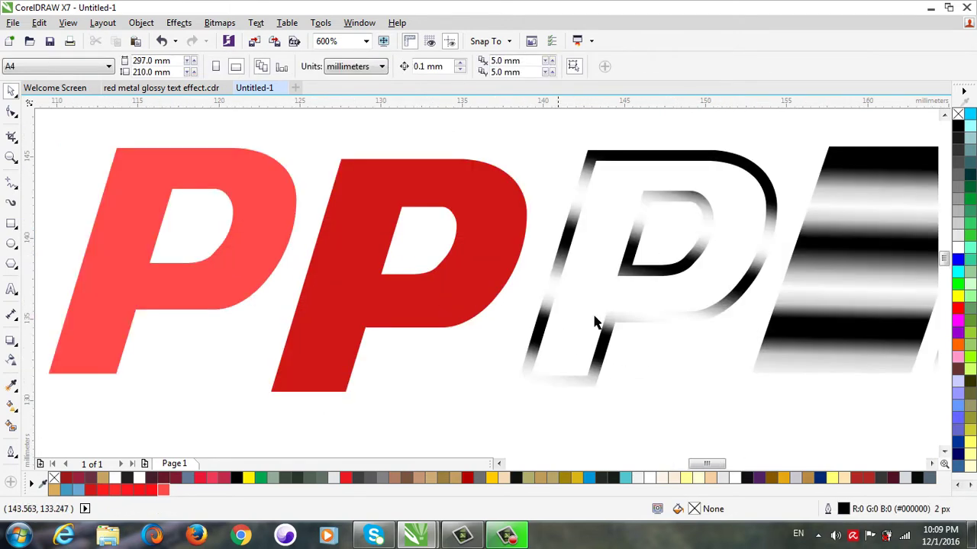
left_click(489, 311)
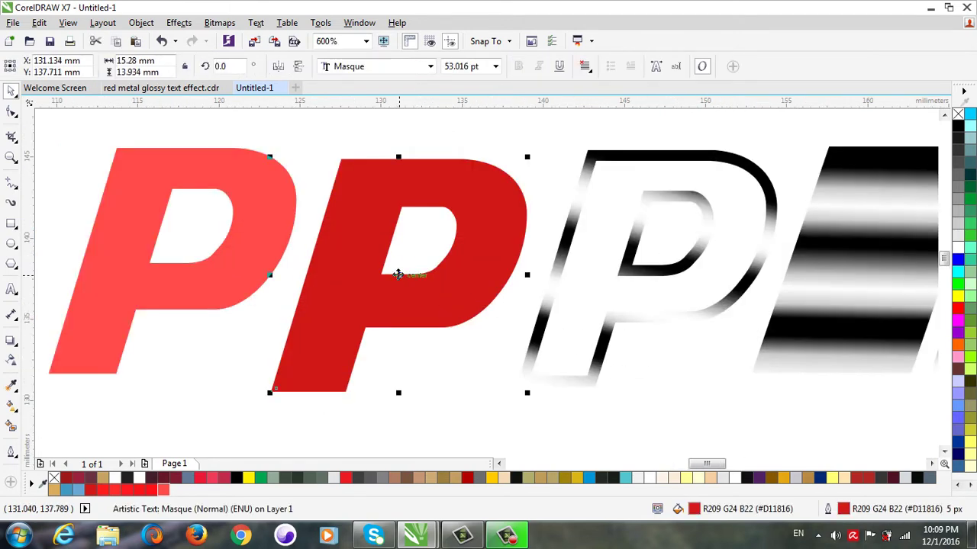
left_click_drag(397, 275, 647, 269)
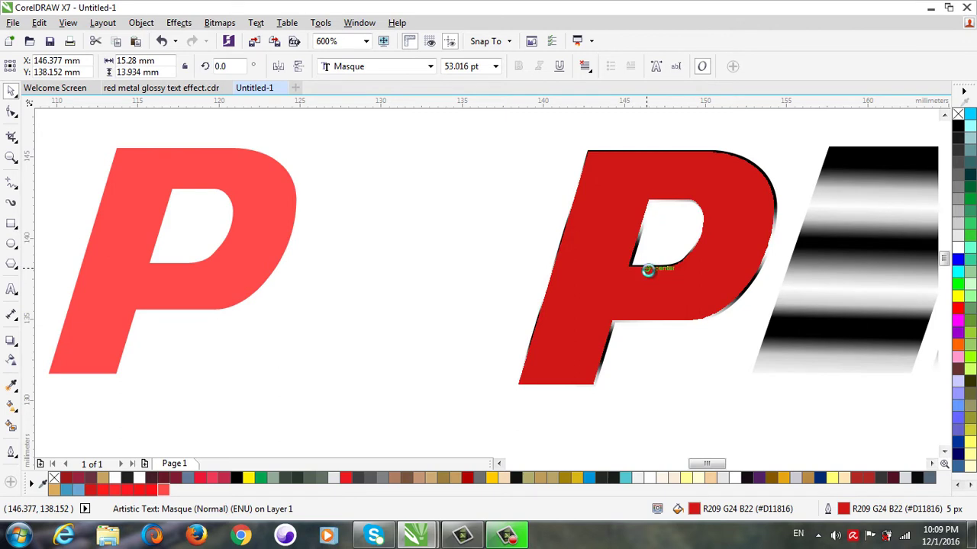
left_click(198, 297)
left_click_drag(175, 257, 652, 267)
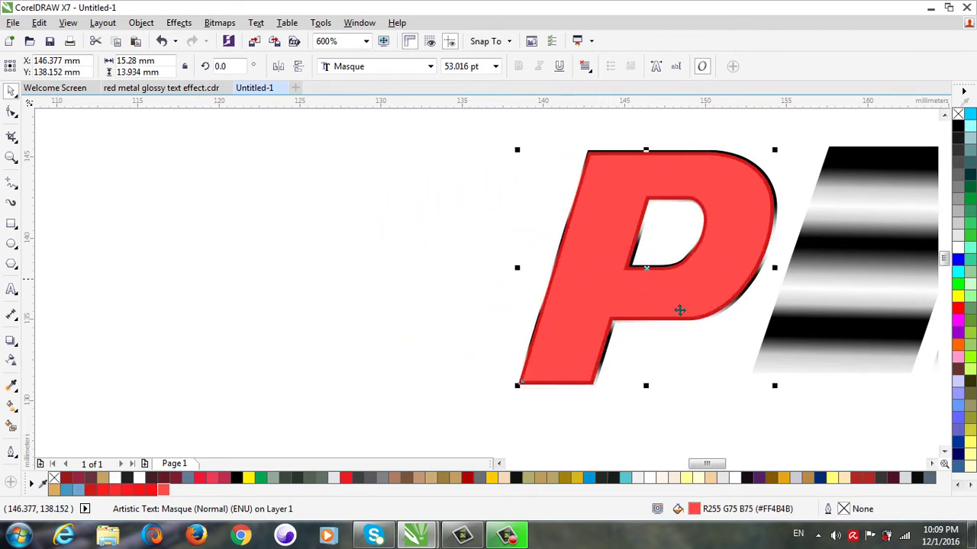
- Add an inside contour to the light red P with the Contour tool
key("Escape")
scroll(711, 247, "up", 2)
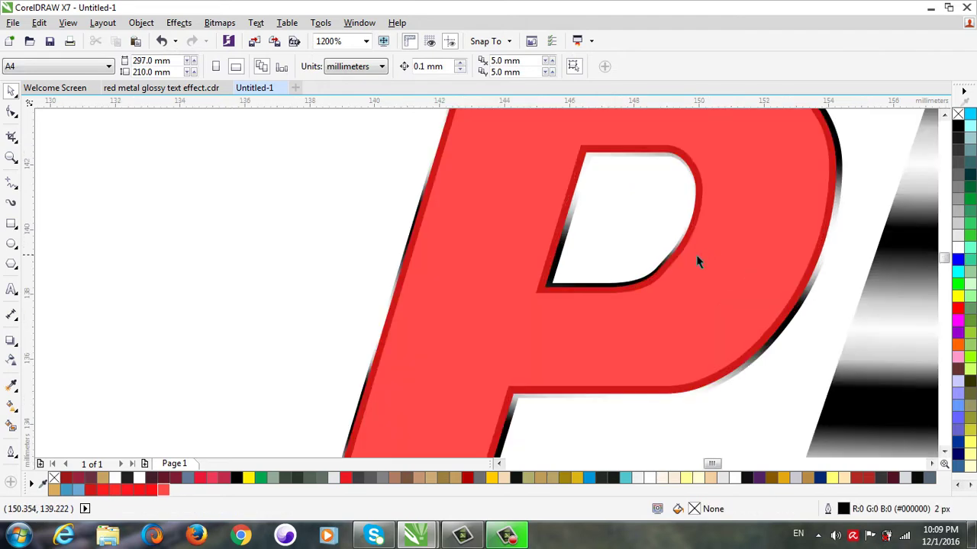
scroll(543, 281, "down", 2)
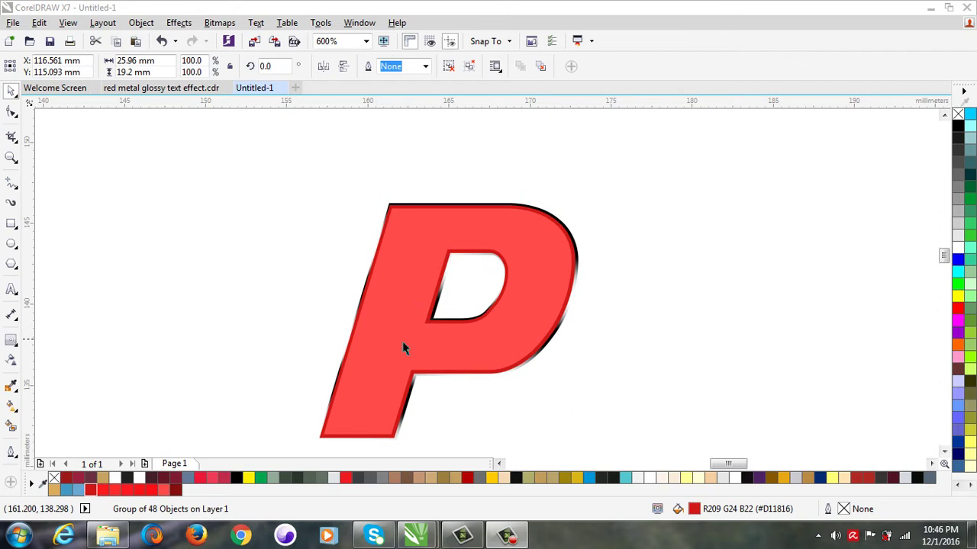
left_click(565, 240, "ctrl")
scroll(545, 267, "up", 4)
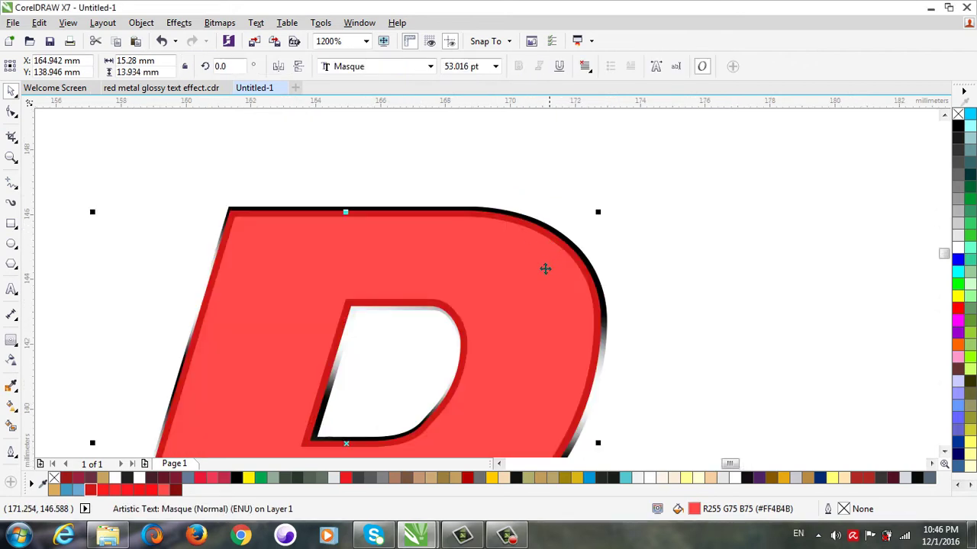
left_click(11, 345)
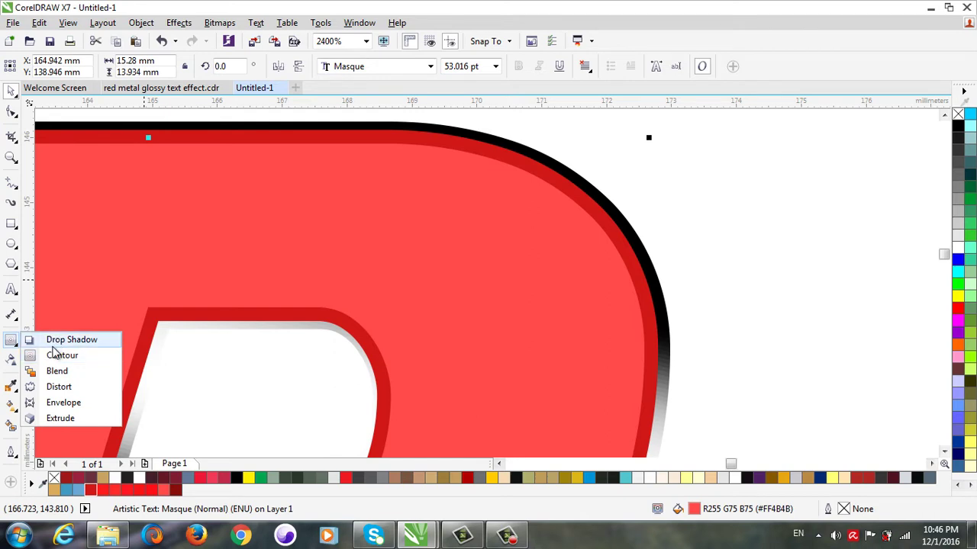
left_click_drag(618, 242, 635, 244)
- Break the contour group apart and fill the inner black curve dark red
left_click(141, 23)
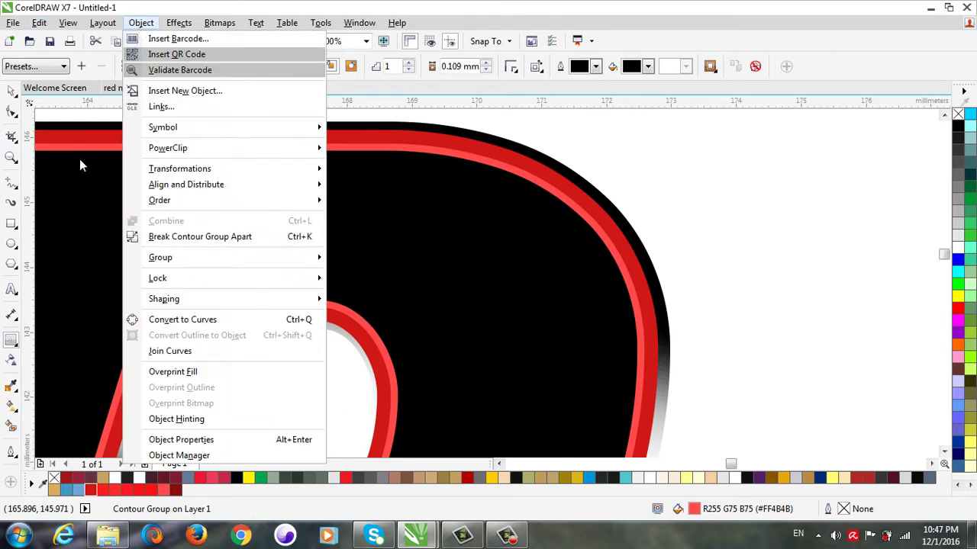
left_click(152, 237)
left_click(11, 90)
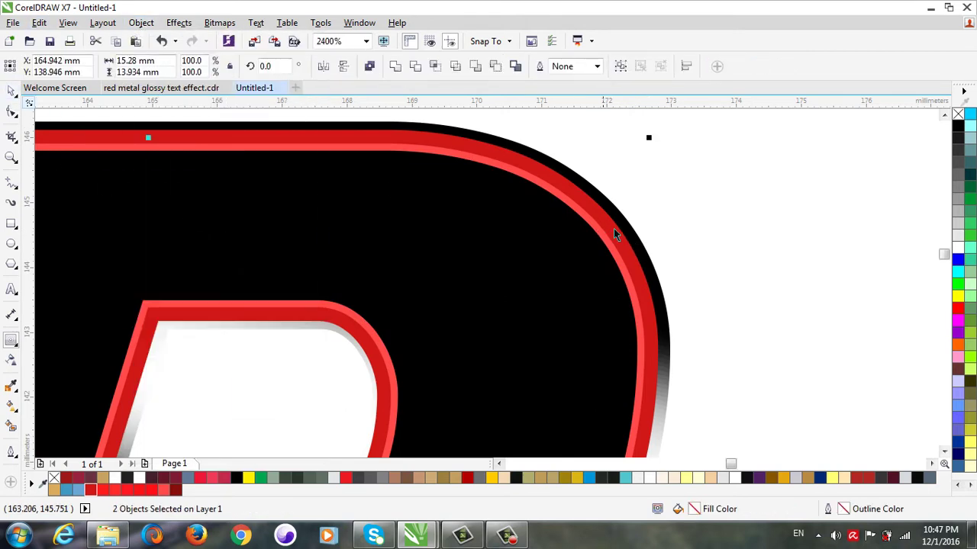
key("F10")
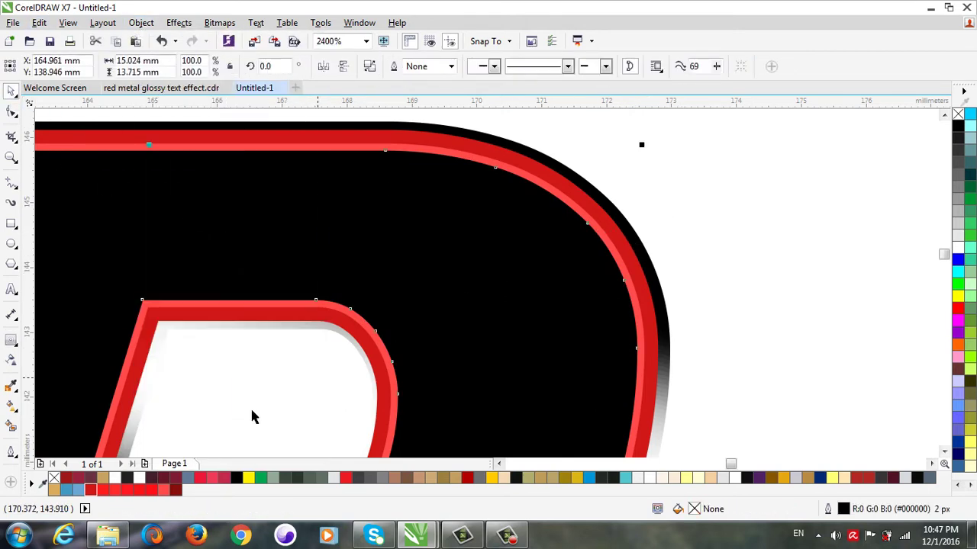
left_click(92, 492)
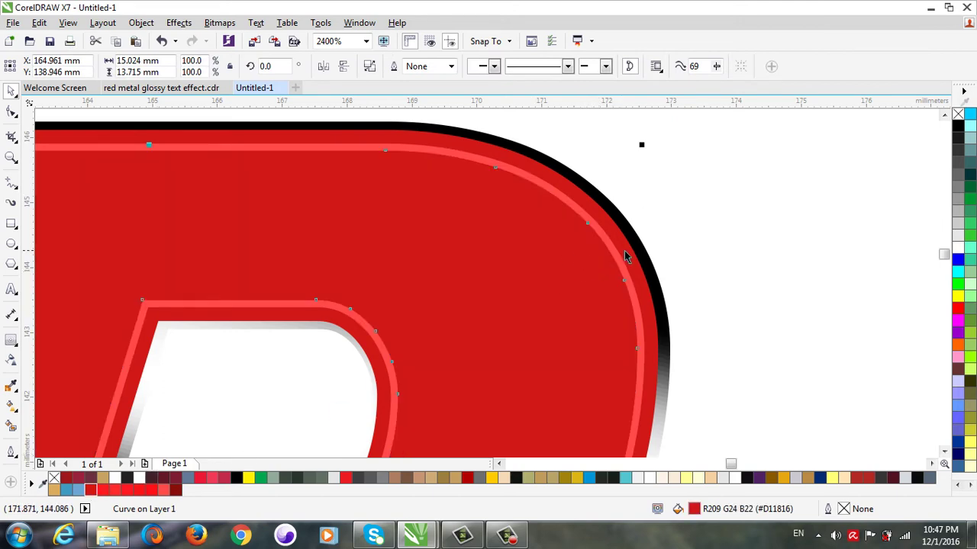
- Move the red checkerboard pattern up beside the red P
scroll(645, 258, "down", 3)
left_click(269, 290)
scroll(656, 277, "down", 3)
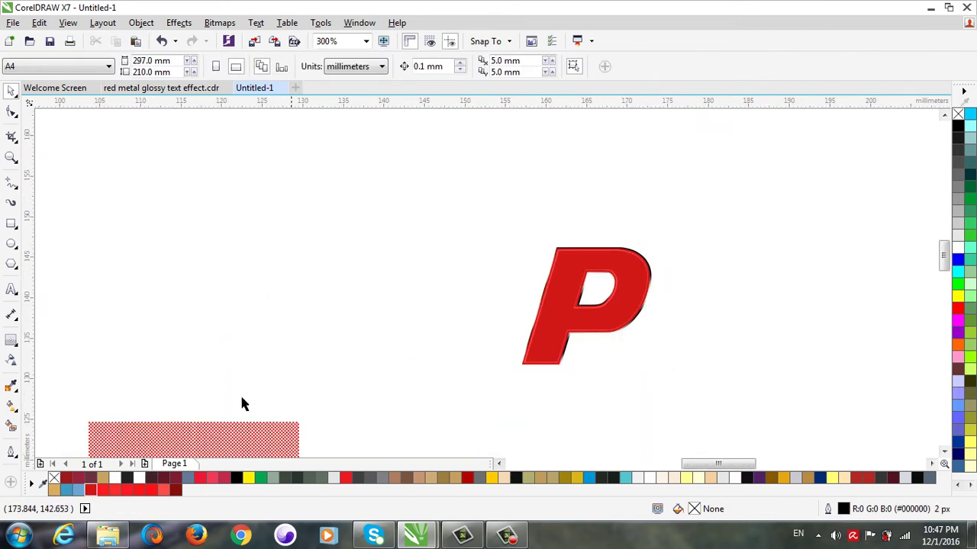
left_click_drag(283, 435, 509, 251)
scroll(506, 267, "up", 6)
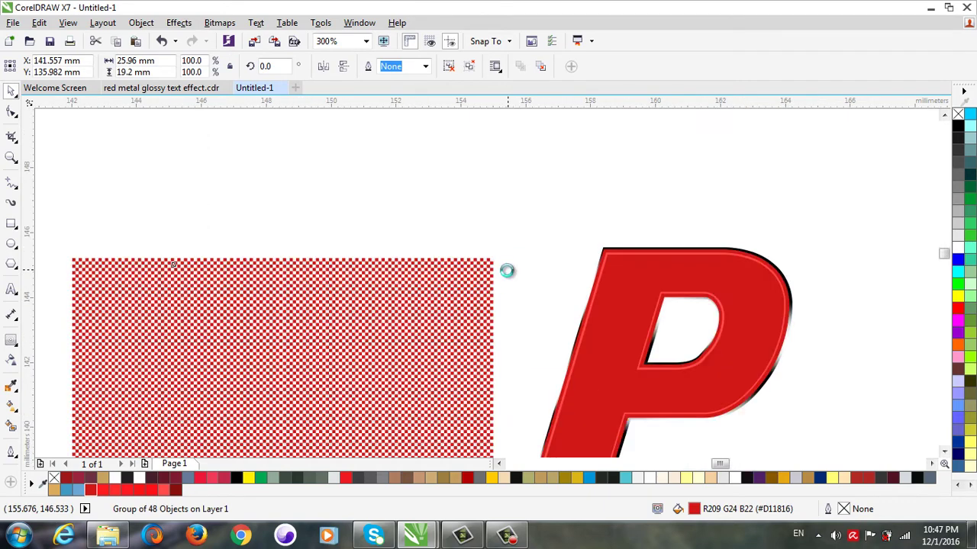
scroll(440, 225, "up", 2)
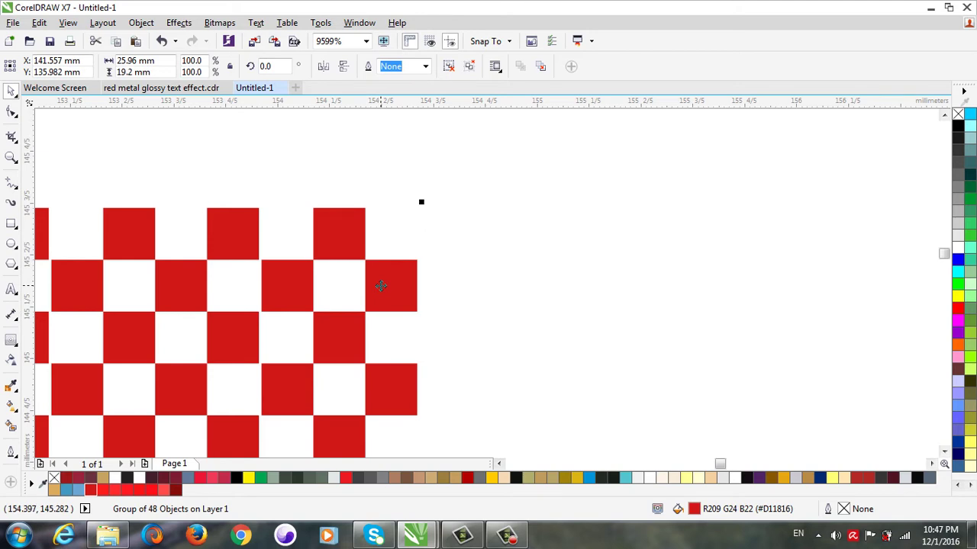
left_click_drag(390, 283, 367, 280)
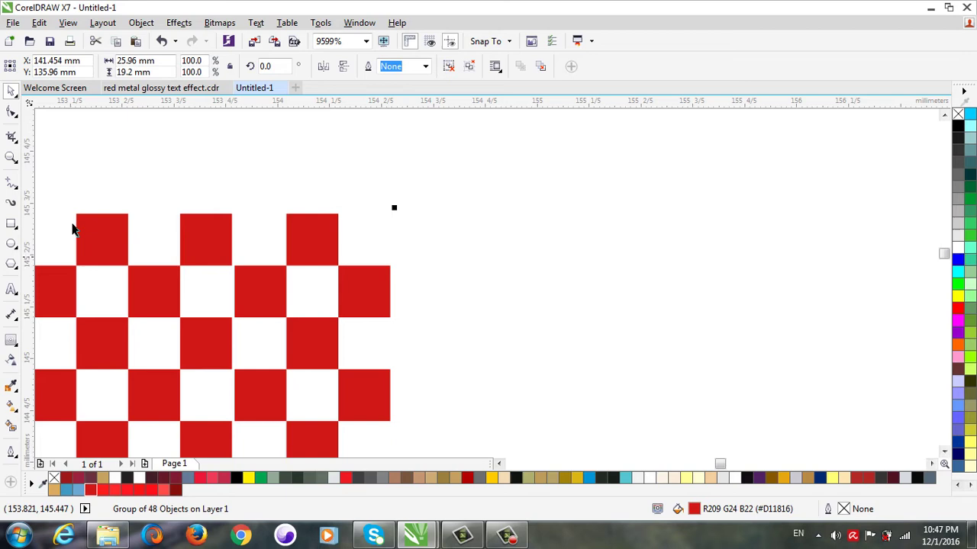
- Draw a small black square right of the checkerboard and remove its outline
key("F6")
left_click_drag(514, 218, 568, 272)
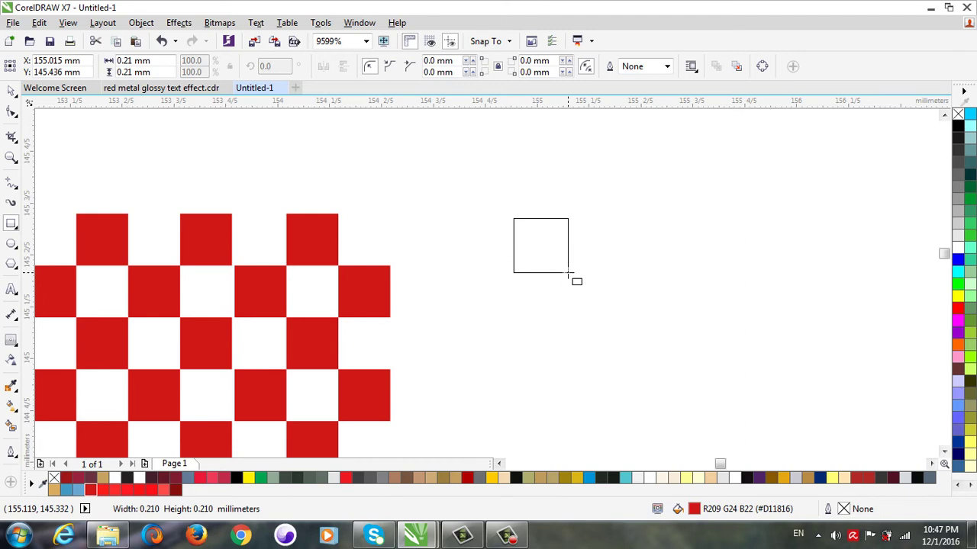
left_click_drag(568, 274, 590, 296)
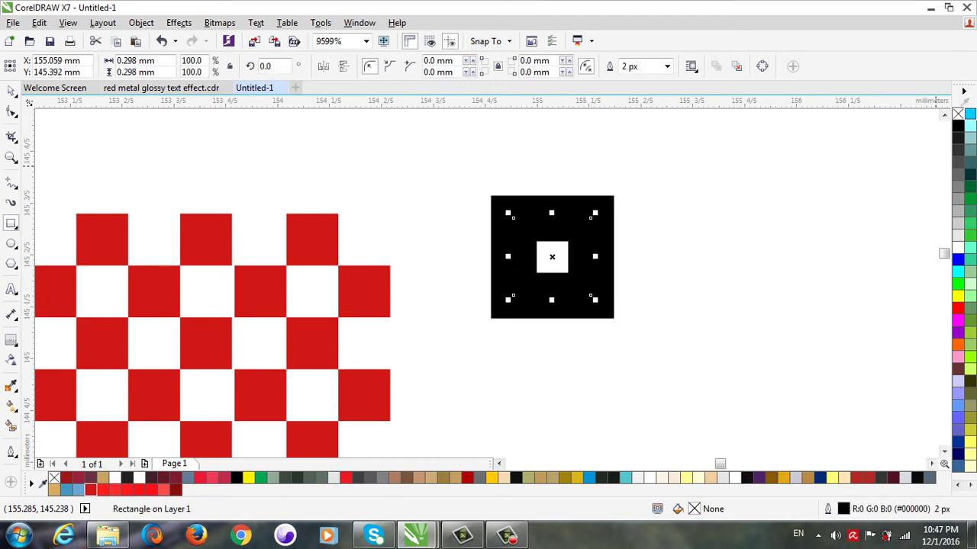
right_click(959, 115)
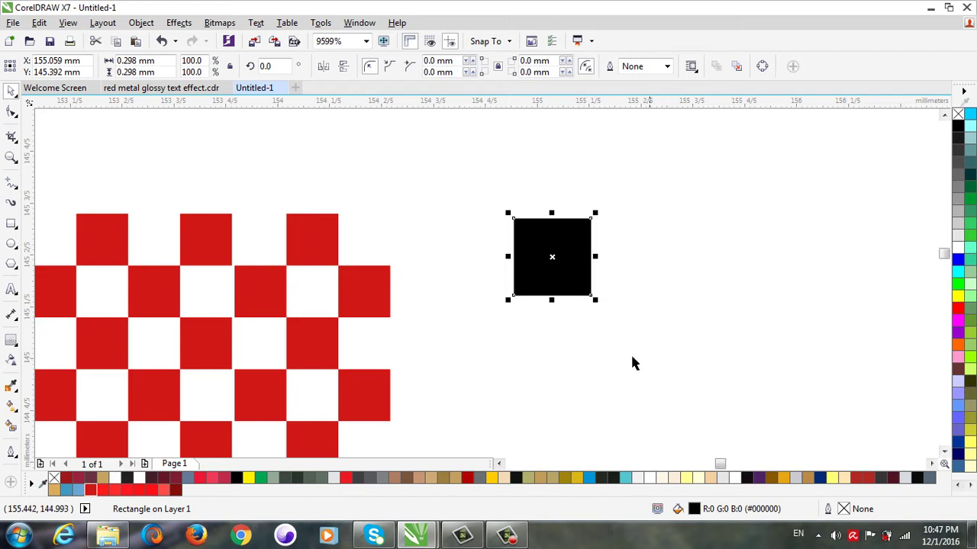
- Mirror-drop copies of the square to the bottom-right, top-right and bottom-left
left_click_drag(507, 215, 654, 362)
right_click(654, 362)
mouse_move(586, 377)
left_mouse_down()
mouse_move(710, 283)
mouse_move(652, 308)
mouse_move(596, 392)
left_mouse_up()
right_click(710, 283)
left_click(566, 357)
left_click(628, 361)
right_click(595, 391)
- Mirror a copy of the middle square into the bottom-right corner, undoing misplaced attempts
left_click(622, 313)
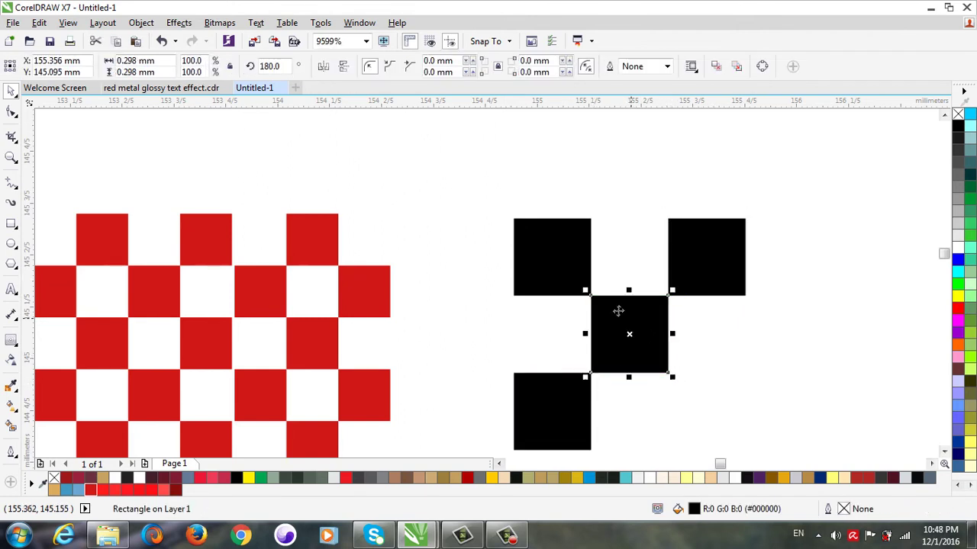
left_click_drag(589, 291, 686, 400)
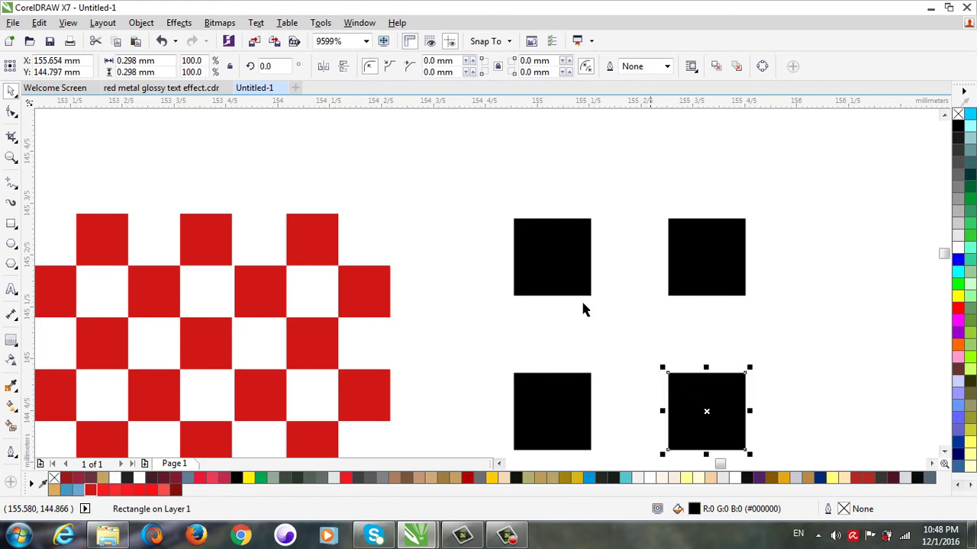
left_click(164, 46)
left_click_drag(584, 285, 590, 295)
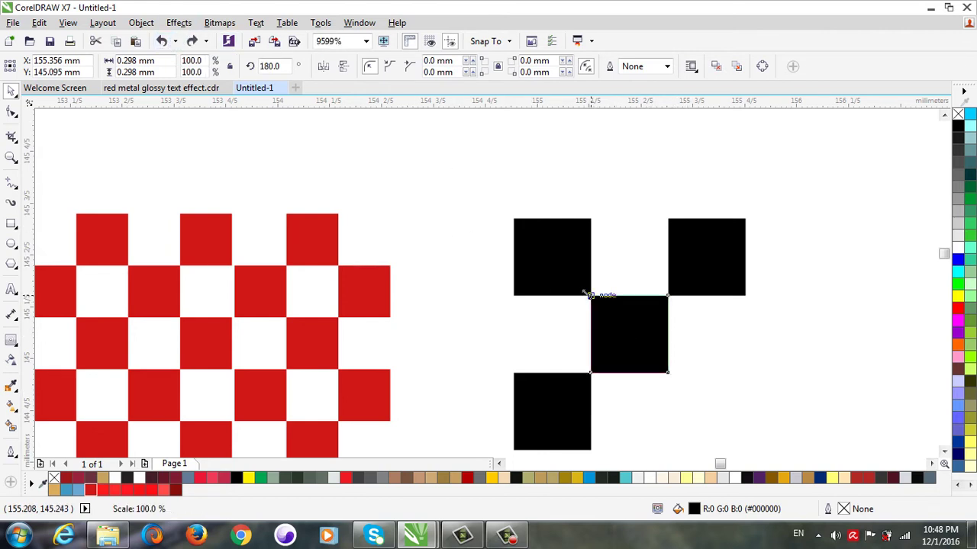
left_click_drag(689, 370, 695, 386)
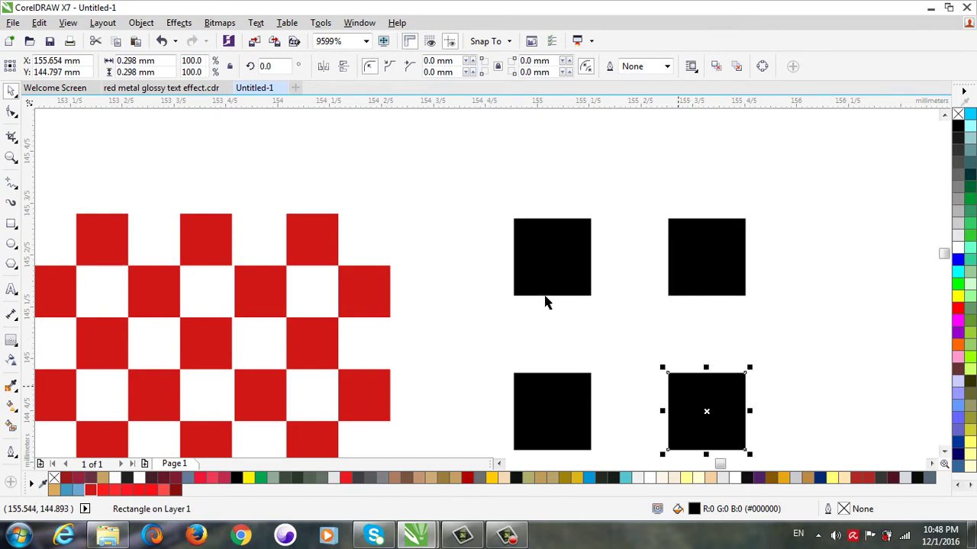
left_click(162, 41)
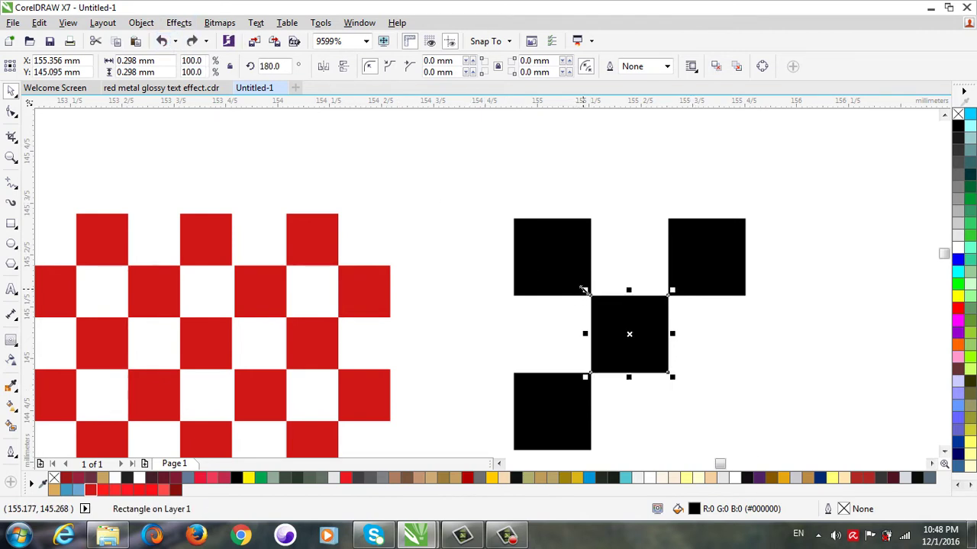
left_click_drag(582, 289, 689, 393)
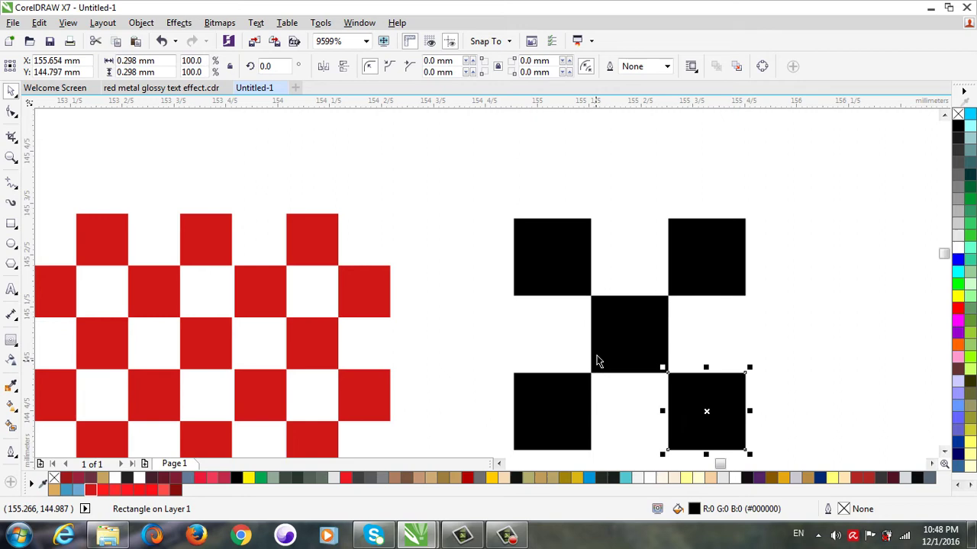
left_click(534, 331)
scroll(498, 264, "down", 1)
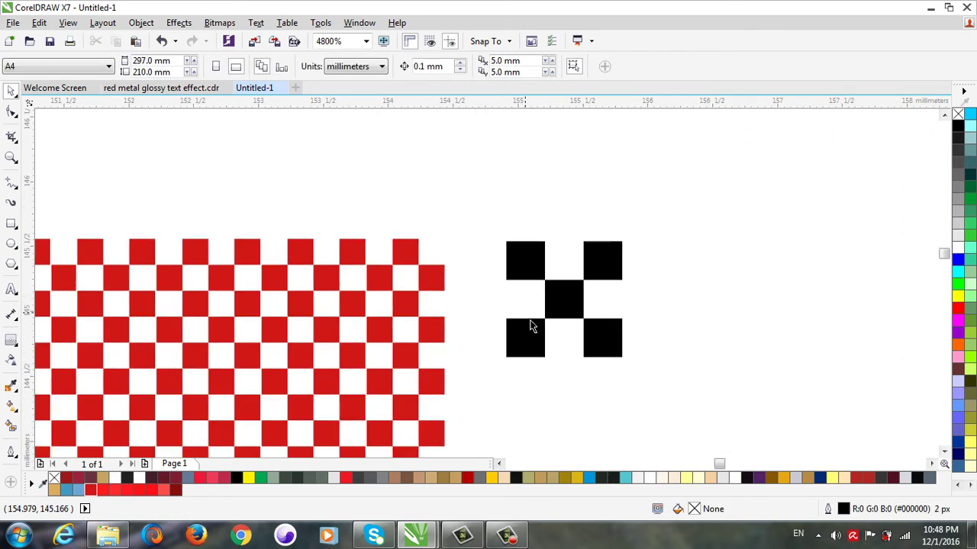
scroll(490, 179, "down", 1)
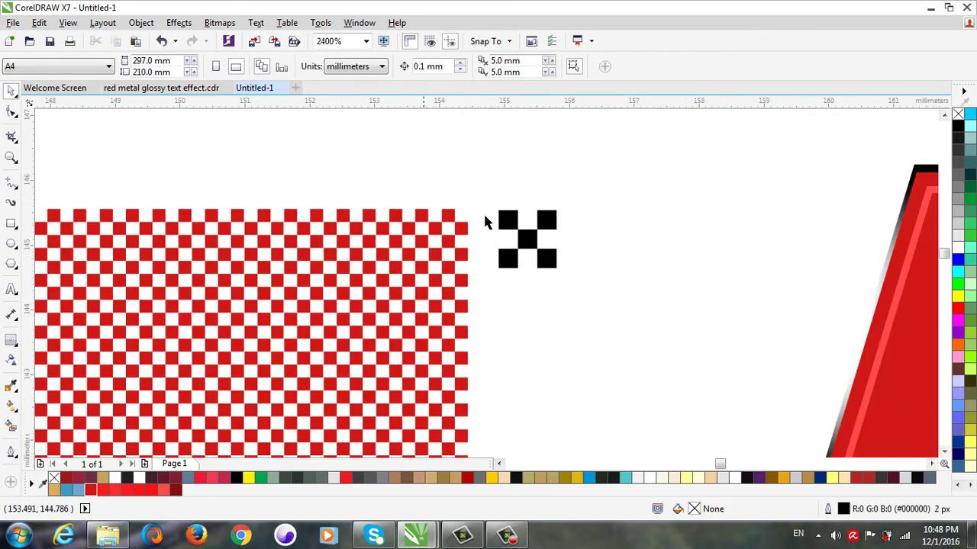
- Combine the five black squares into one curve and try a blend, then cancel
left_click_drag(581, 296, 580, 294)
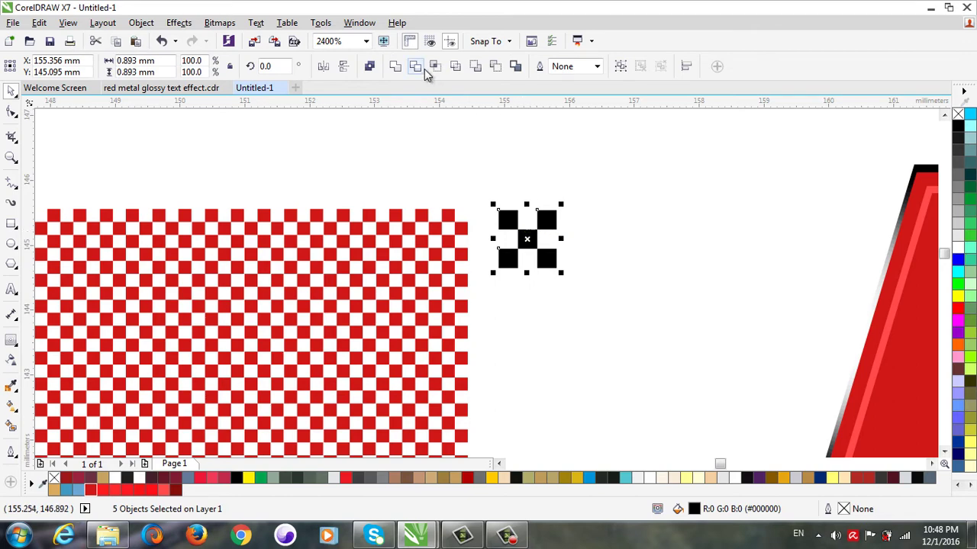
left_click(395, 67)
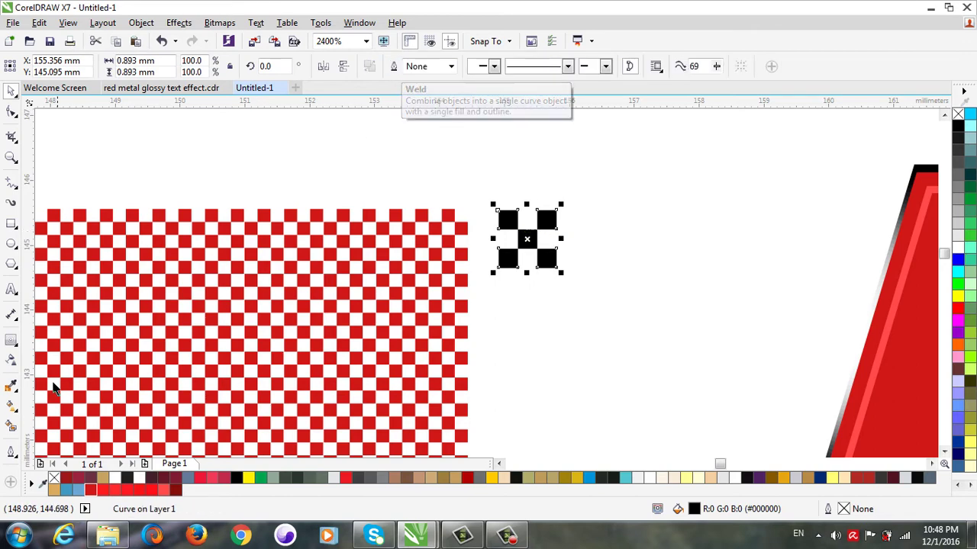
left_click(11, 347)
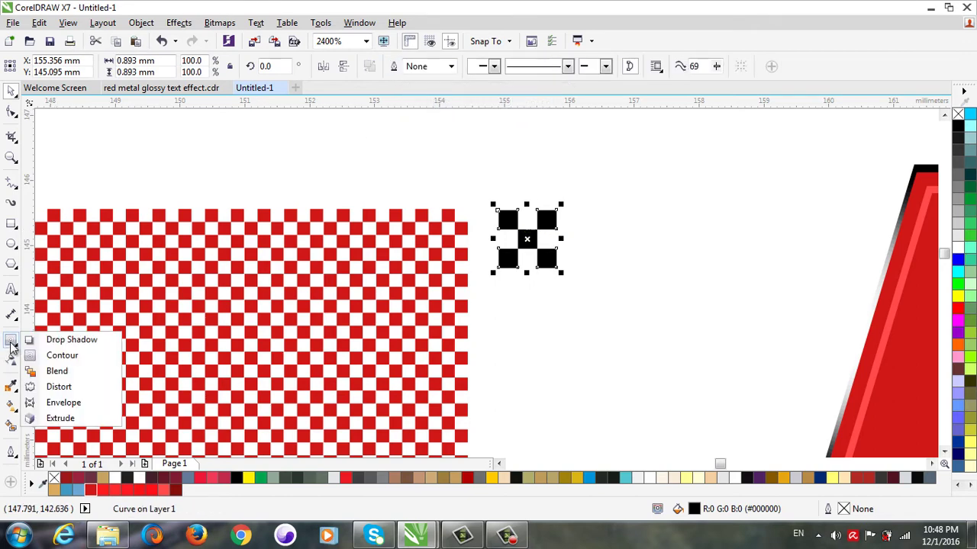
left_click(58, 373)
mouse_move(528, 243)
left_mouse_down()
mouse_move(752, 257)
mouse_move(648, 240)
mouse_move(536, 243)
mouse_move(544, 256)
mouse_move(656, 226)
mouse_move(645, 217)
left_mouse_up()
key("space")
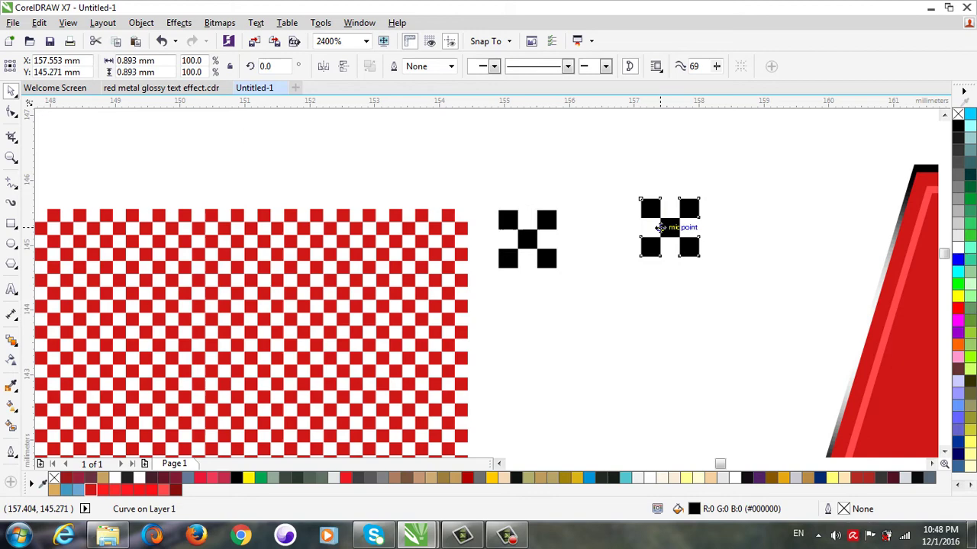
- Delete the copied black X tile and the original one
scroll(462, 266, "down", 2)
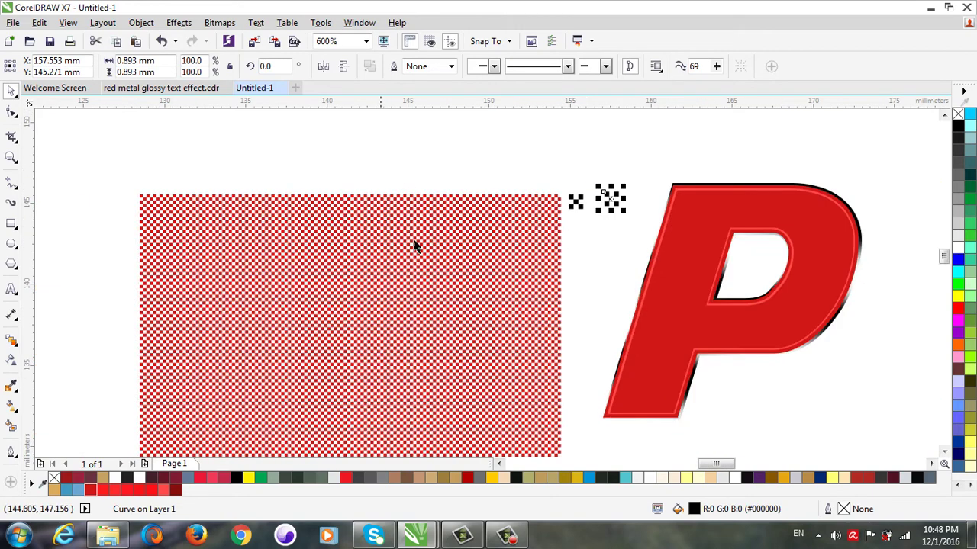
scroll(623, 182, "up", 2)
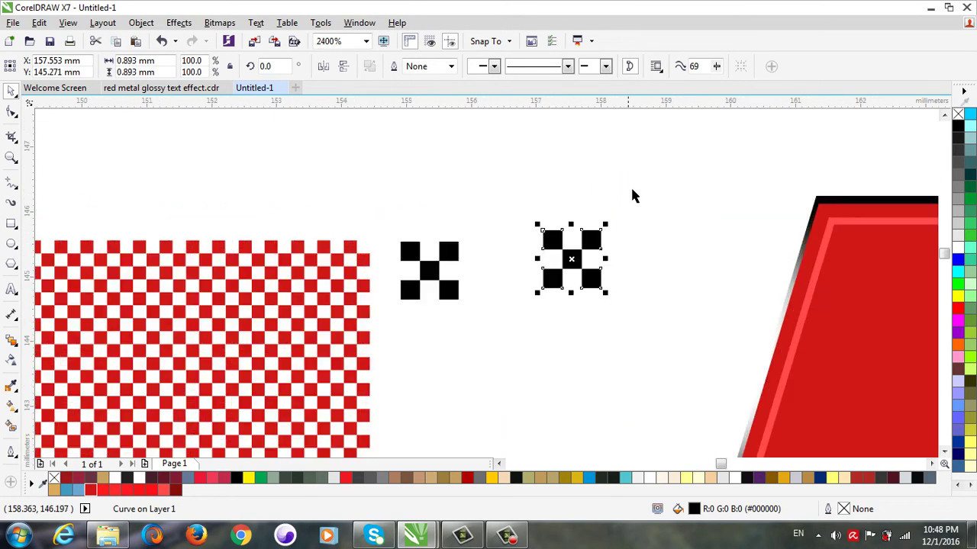
left_click_drag(633, 191, 488, 307)
key("Delete")
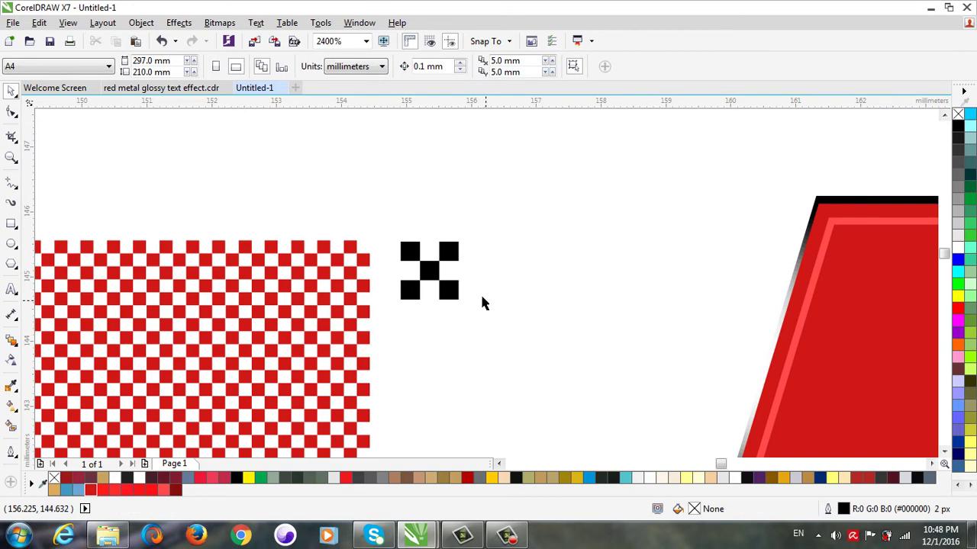
left_click(429, 275)
key("Delete")
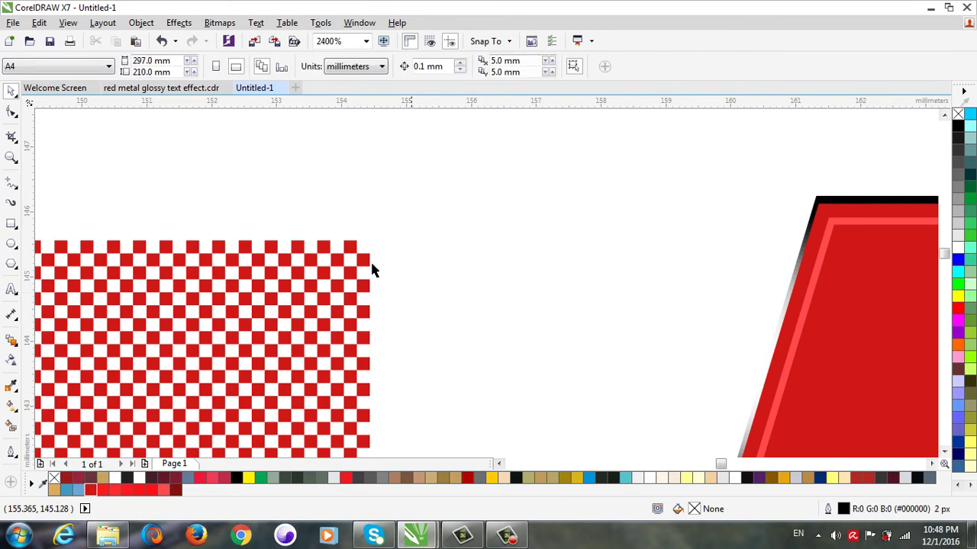
- Recolour the checkerboard group black and give it 90 uniform transparency
left_click_drag(369, 268, 556, 207)
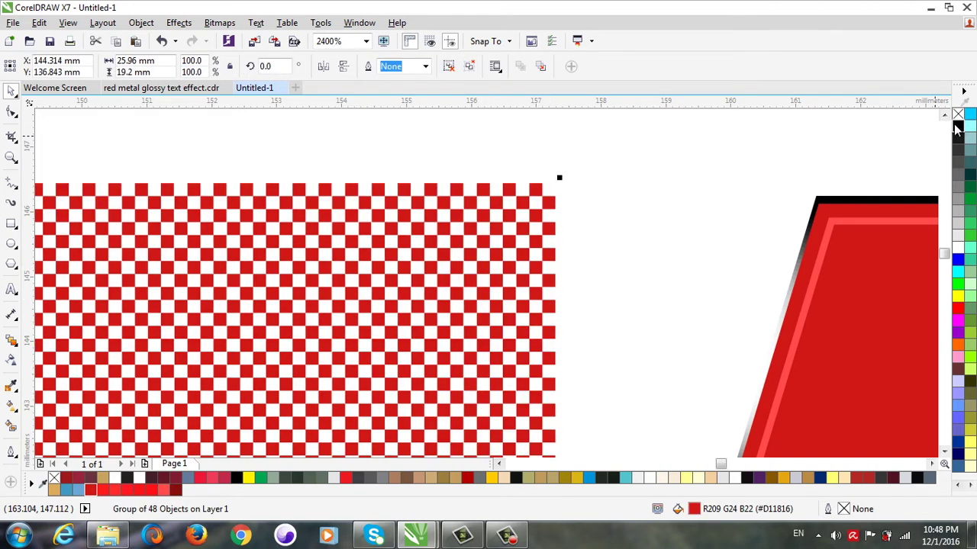
left_click(957, 126)
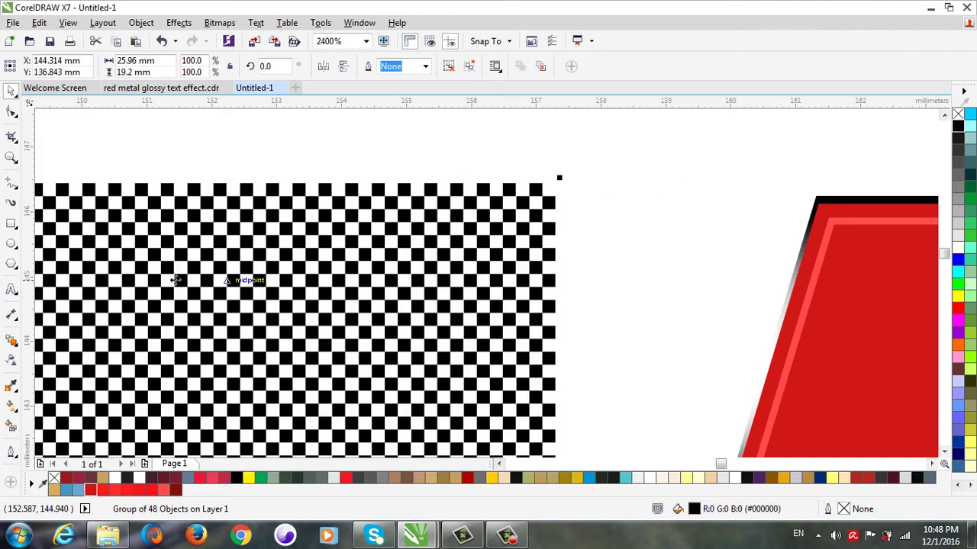
left_click(12, 360)
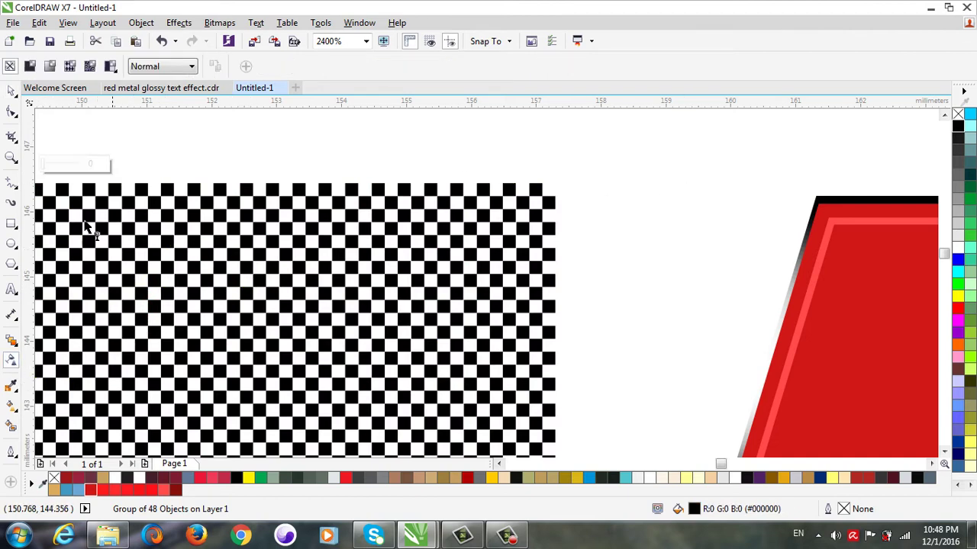
left_click(76, 168)
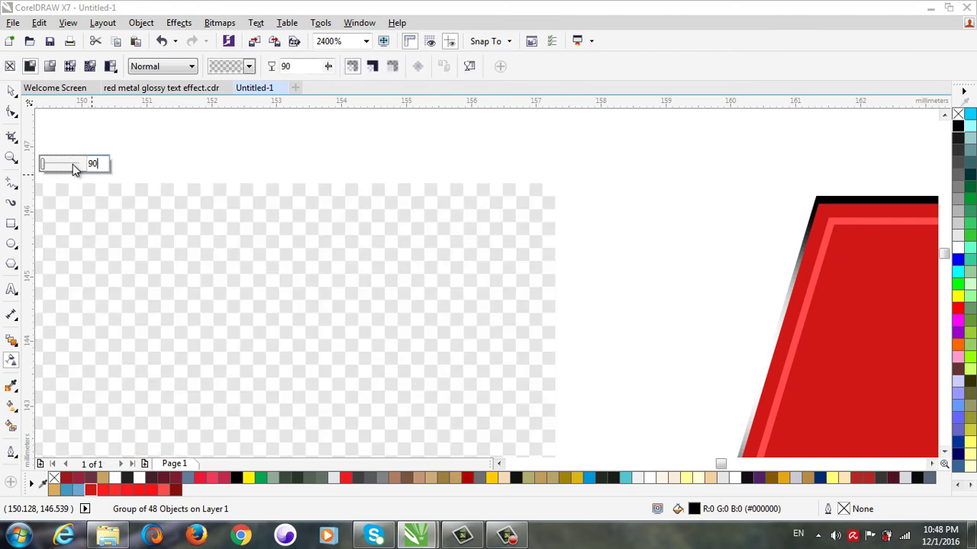
left_click(12, 91)
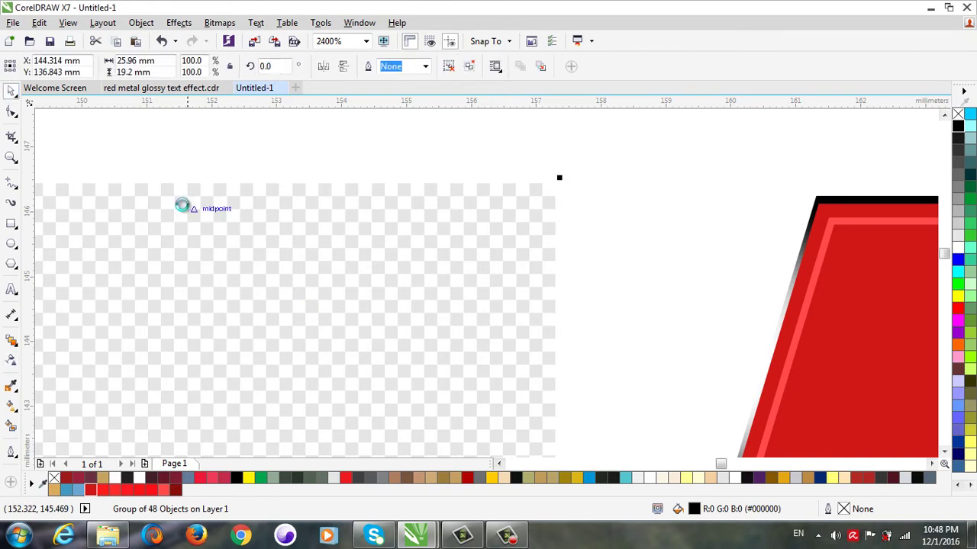
- PowerClip the faint checkerboard inside the red P, adjust its contents, then finish editing and deselect
scroll(183, 206, "down", 2)
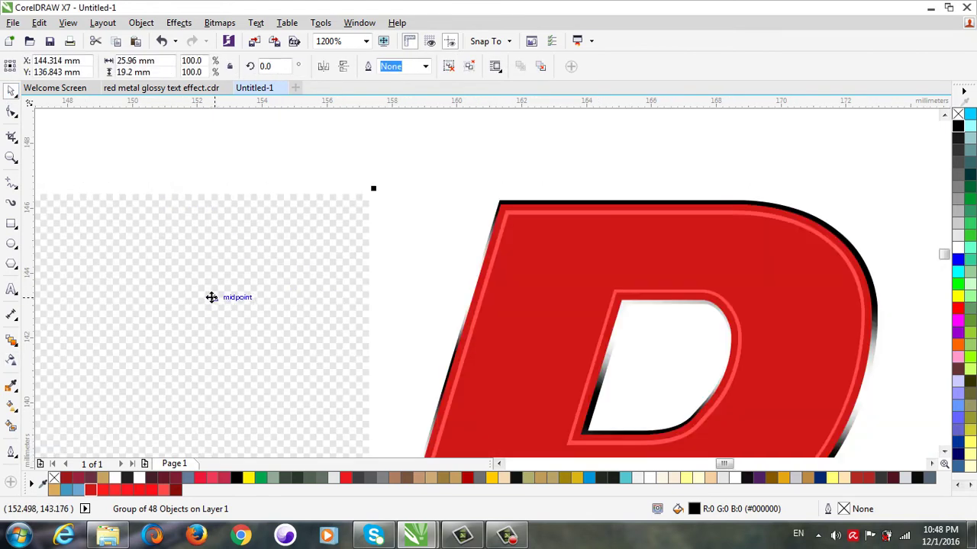
left_click(141, 22)
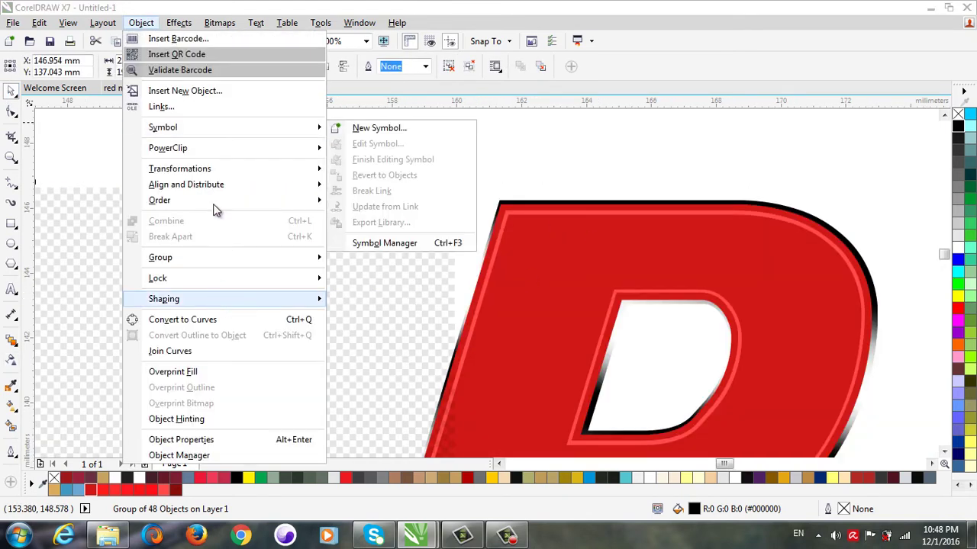
mouse_move(233, 148)
left_click(364, 148)
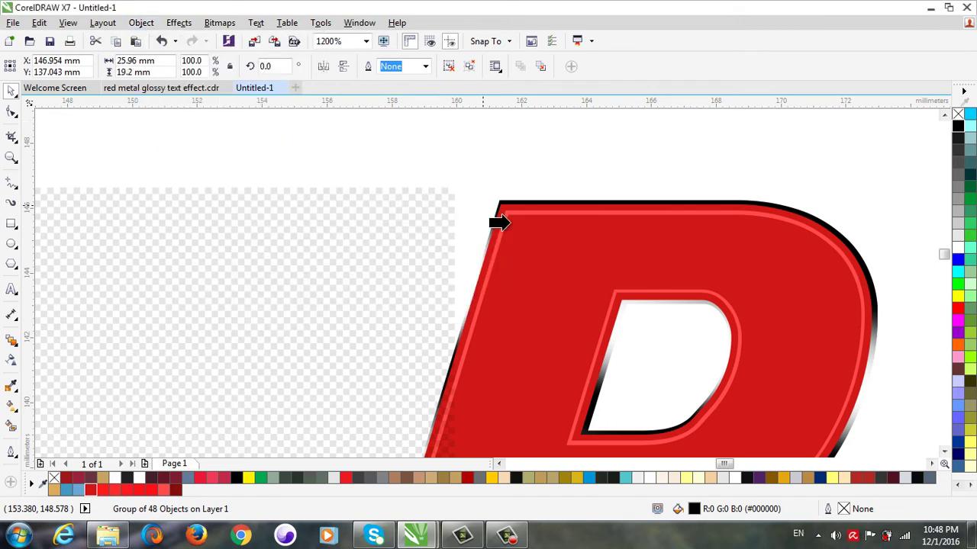
left_click(535, 287)
scroll(510, 279, "down", 4)
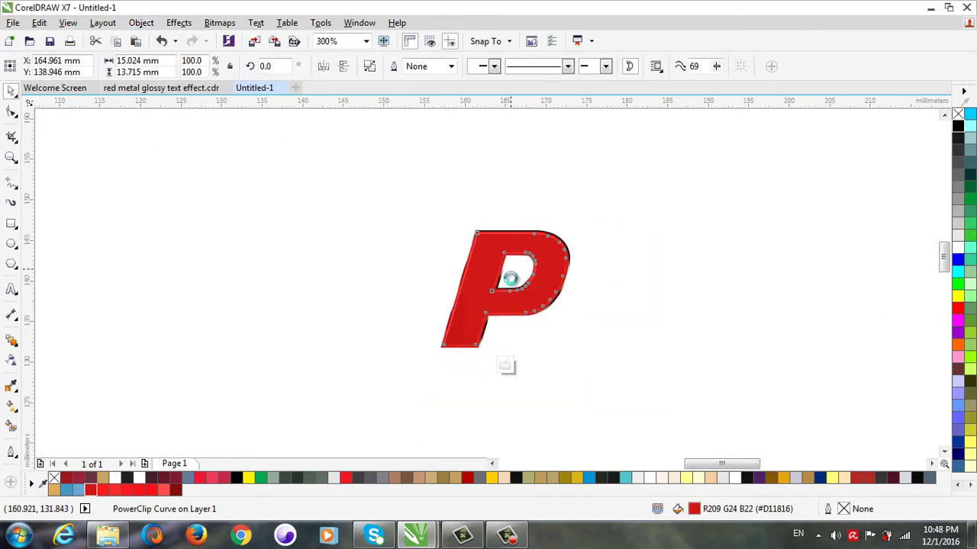
scroll(510, 279, "up", 2)
left_click(497, 255)
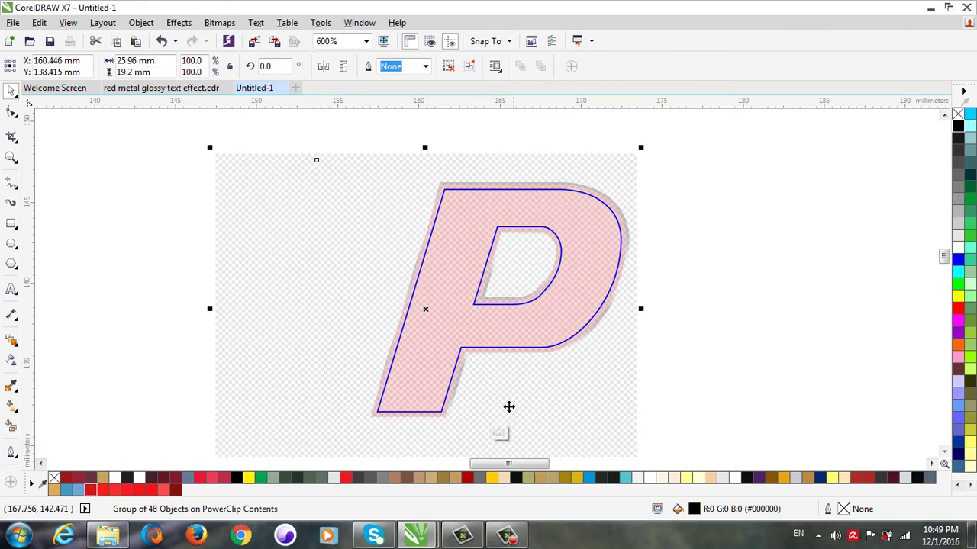
left_click(501, 434)
left_click(693, 347)
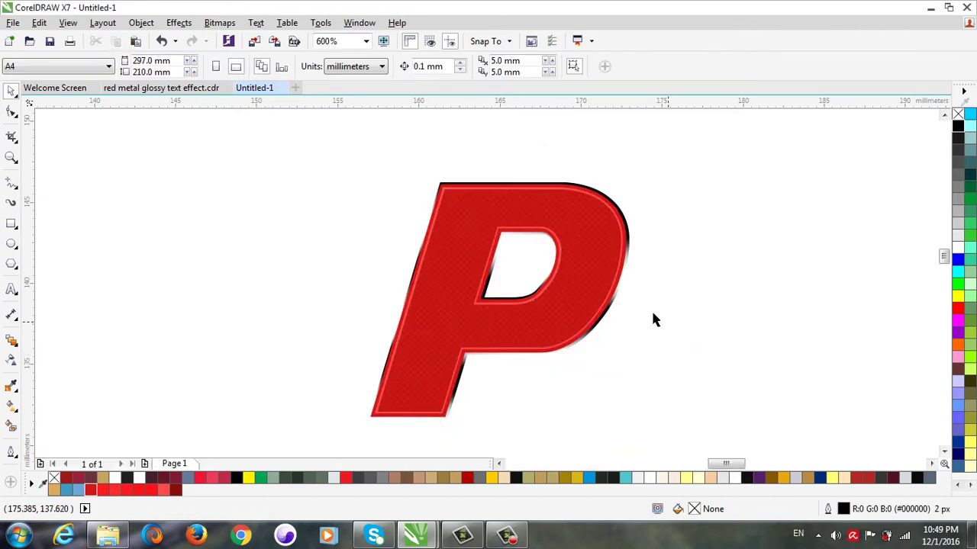
- Select the flat red P beside the textured one and switch to the Contour tool
scroll(595, 267, "up", 2)
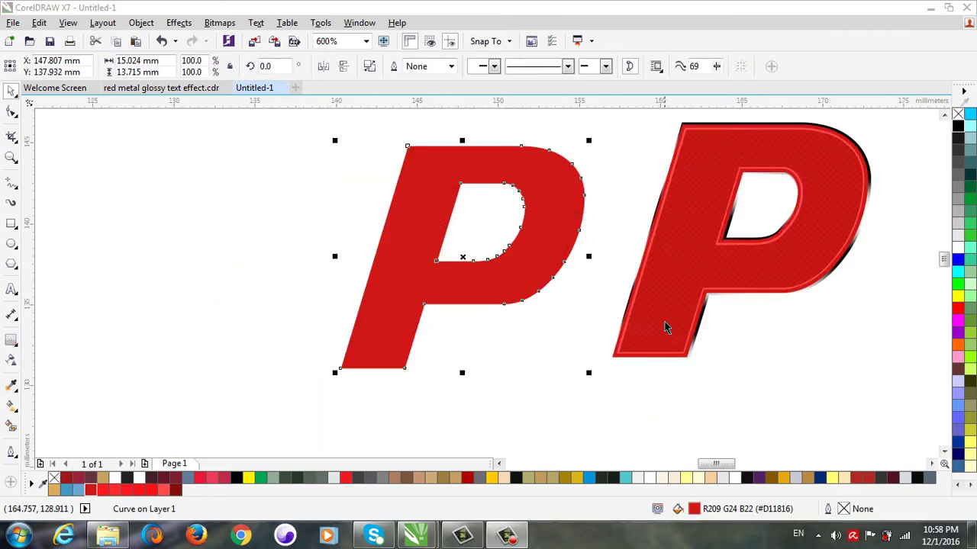
left_click(694, 255)
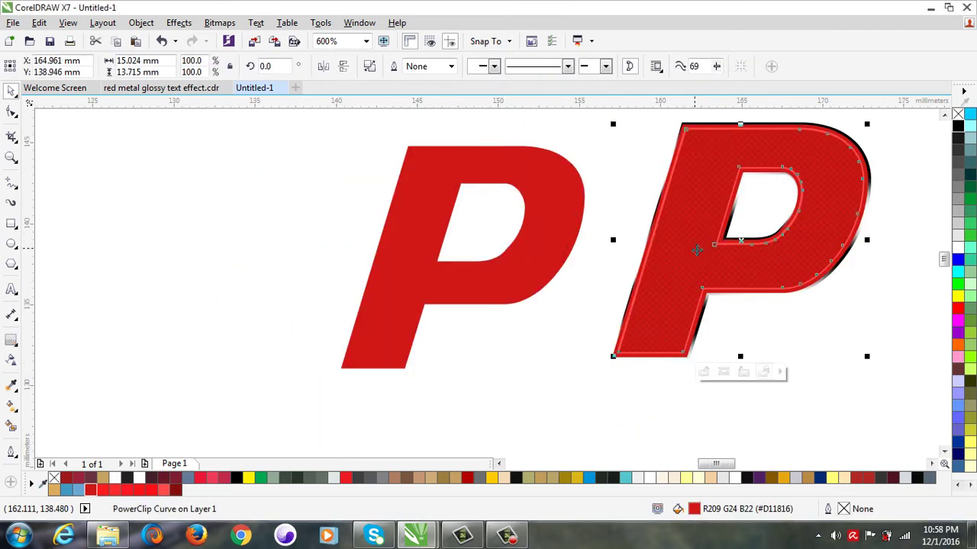
left_click(491, 290)
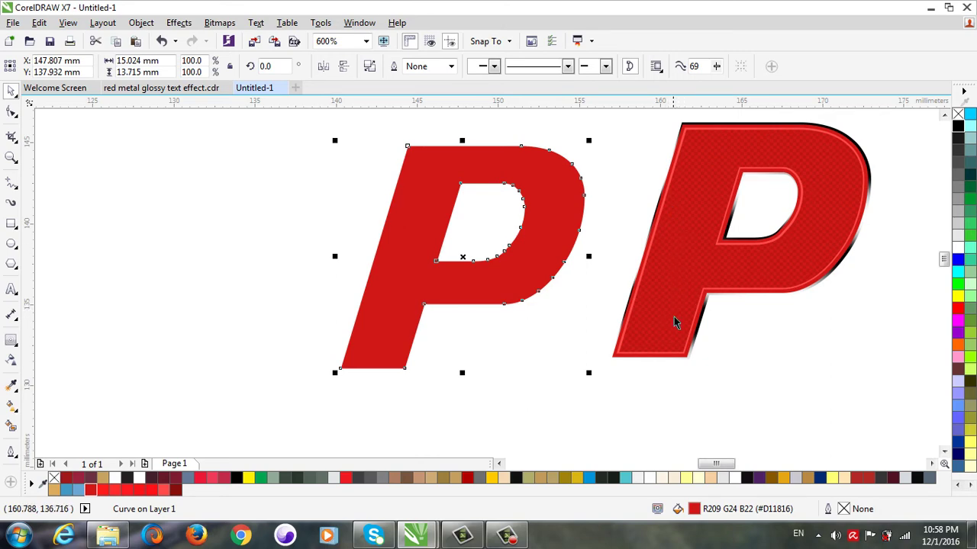
left_click(503, 280)
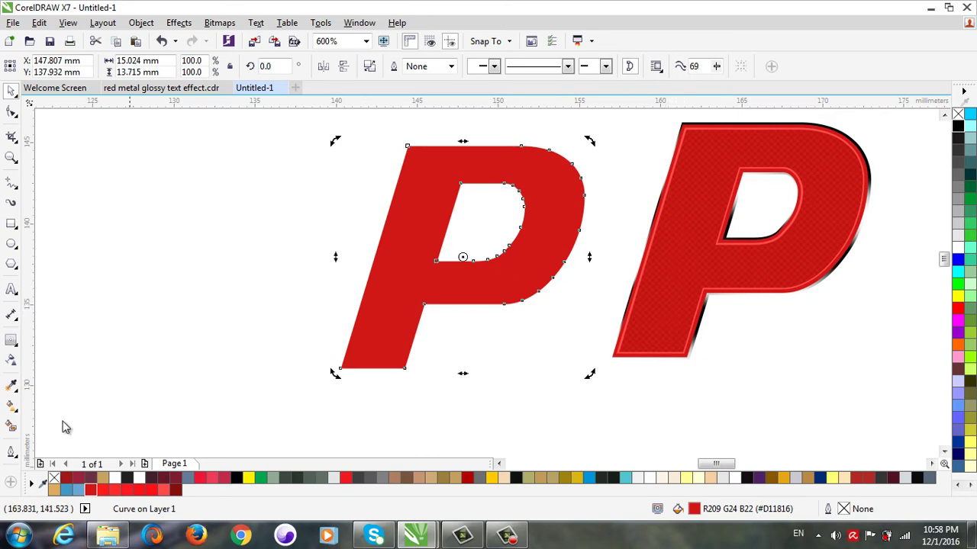
left_click(11, 344)
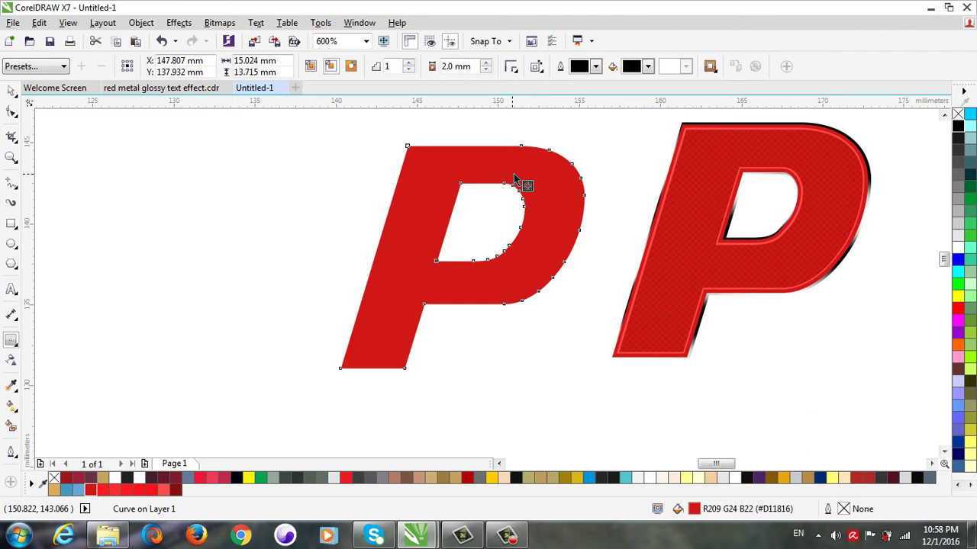
- Create an inside contour on the flat P and break the contour group apart
left_click_drag(527, 177, 537, 162)
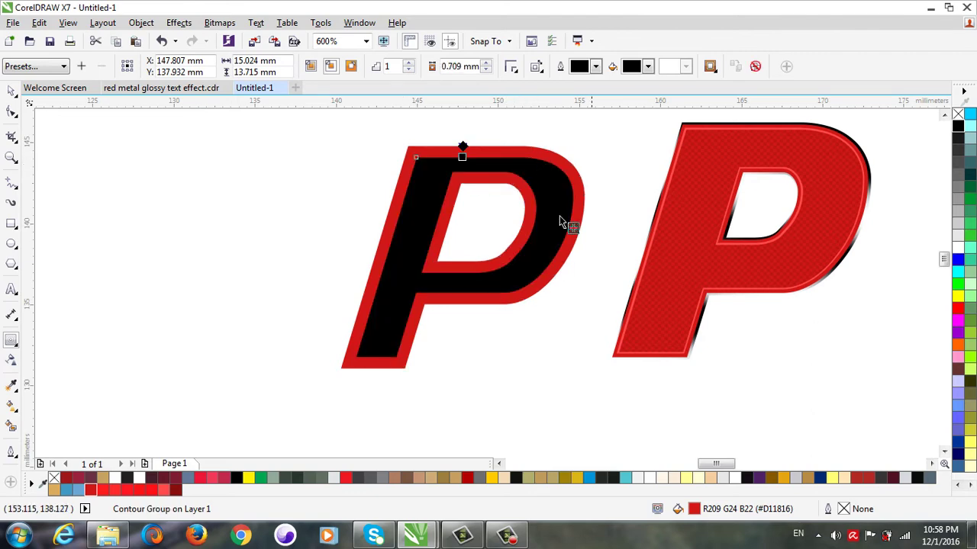
left_click(11, 90)
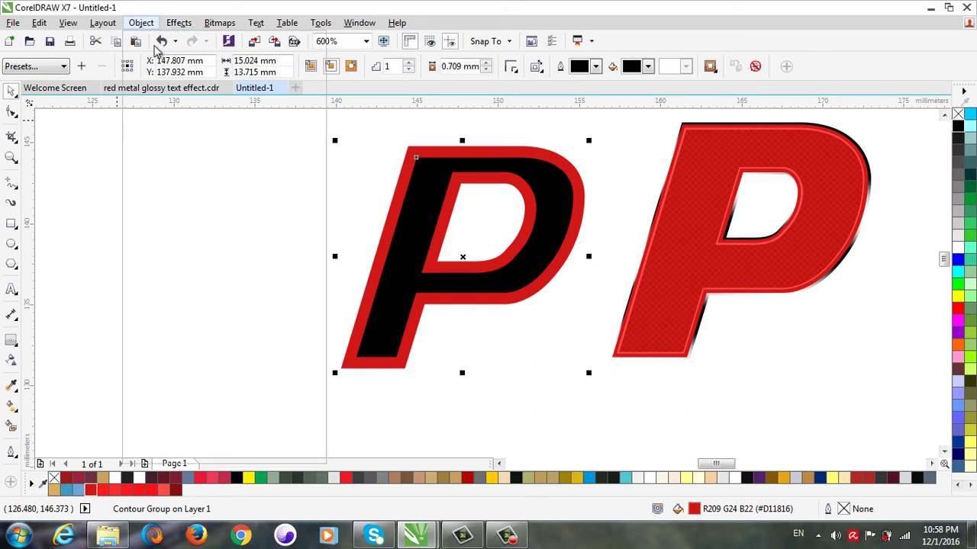
left_click(141, 22)
left_click(290, 253)
- Move the inner contour P to the left, fill it red, and fill the middle P black
left_click(277, 247)
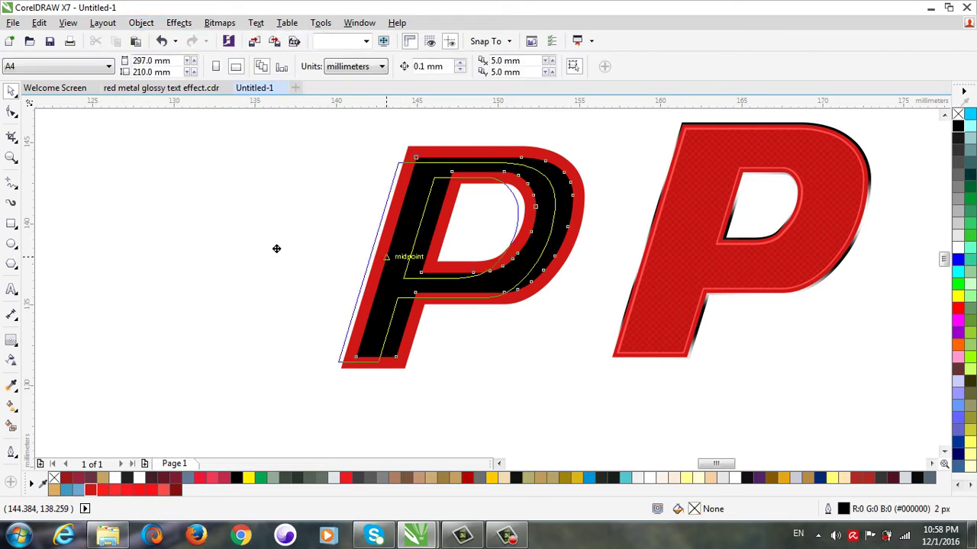
left_click_drag(409, 252, 185, 249)
left_click(399, 279)
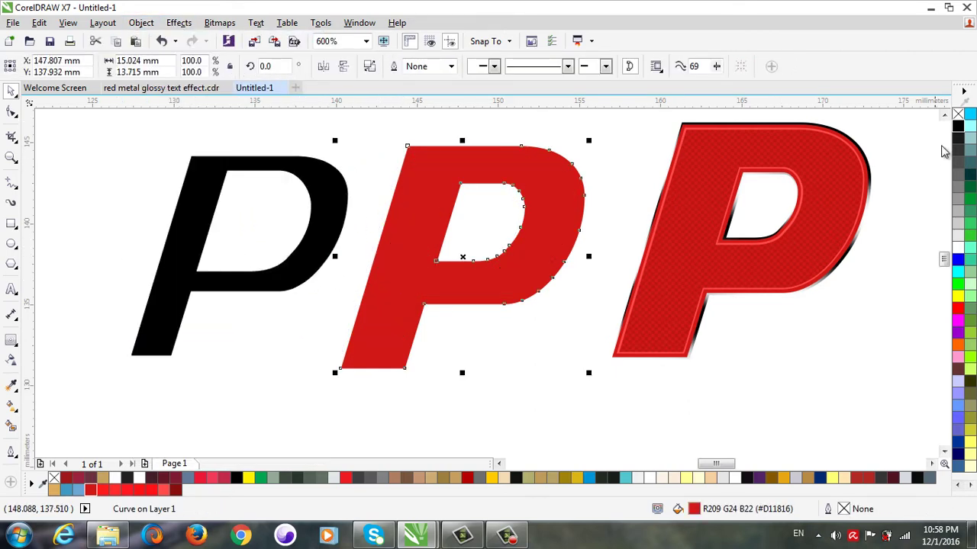
left_click_drag(957, 126, 497, 154)
left_click(340, 236)
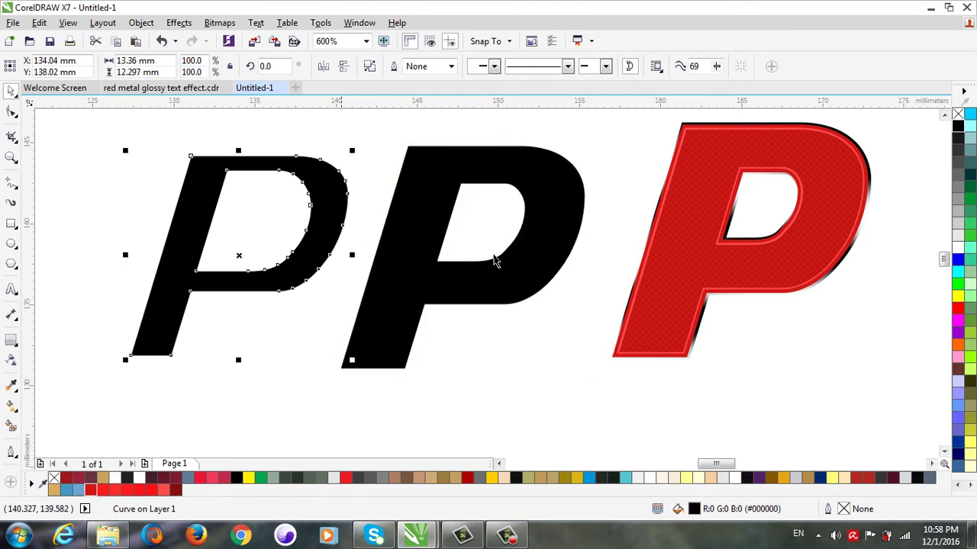
left_click(958, 309)
left_click(393, 300)
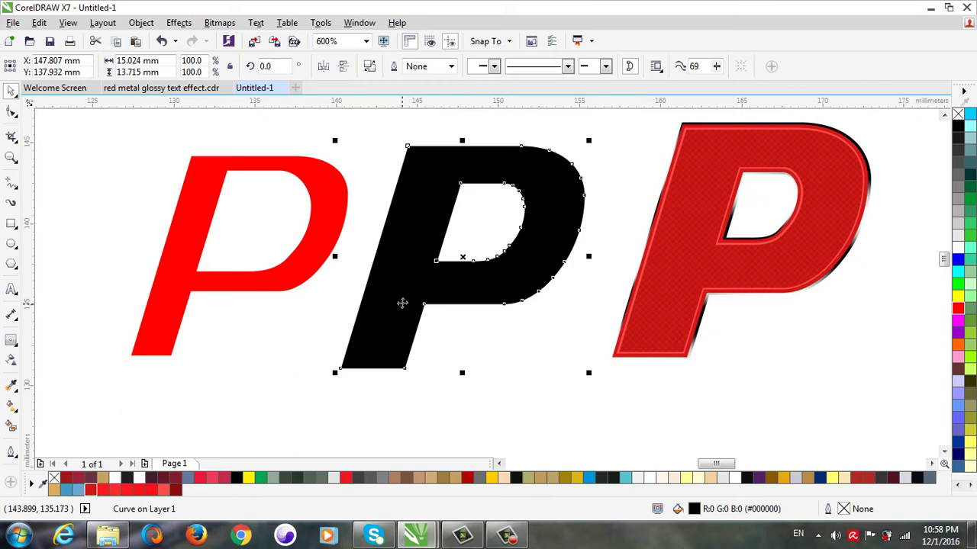
- Apply a linear transparency down the black P, fully transparent at the top, with a middle node
left_click(11, 359)
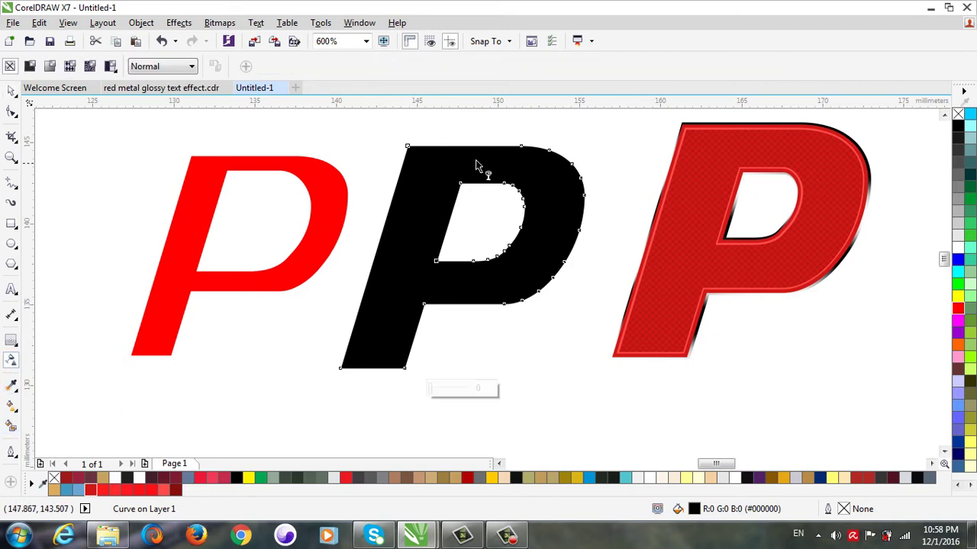
left_click_drag(479, 153, 453, 379)
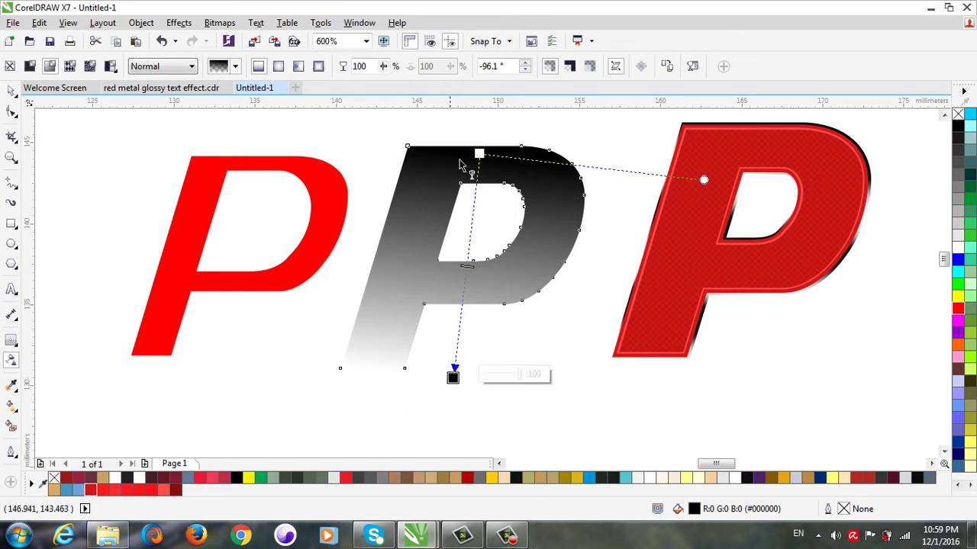
left_click_drag(479, 153, 480, 139)
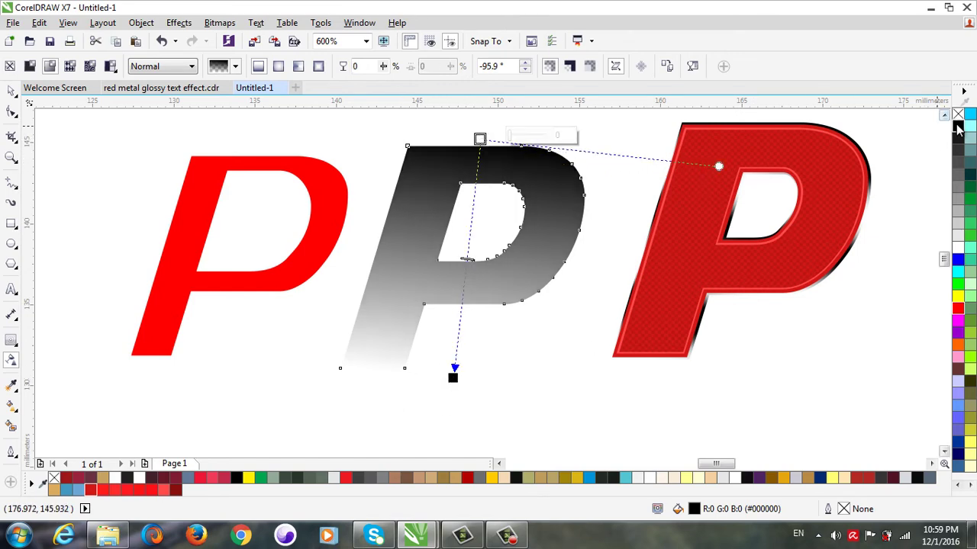
left_click(483, 145)
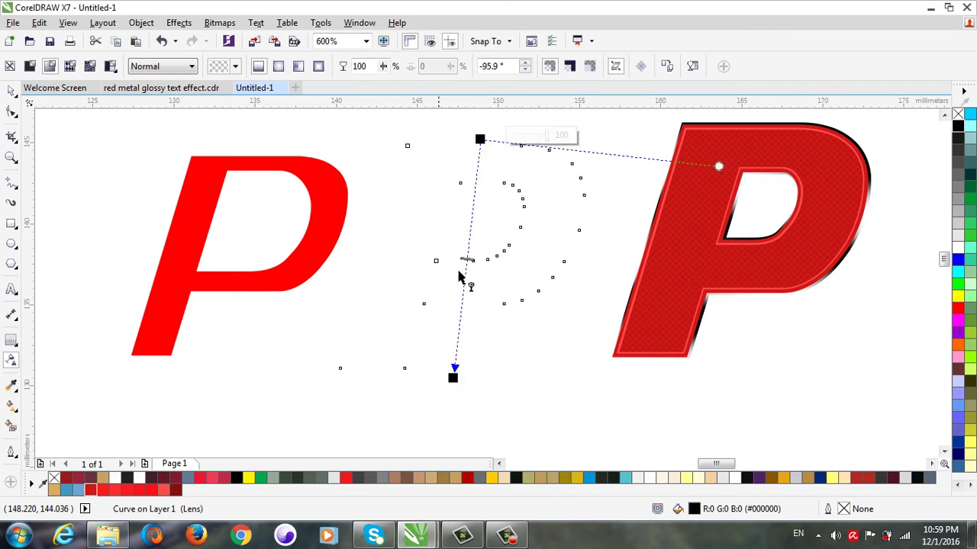
left_click_drag(959, 255, 474, 170)
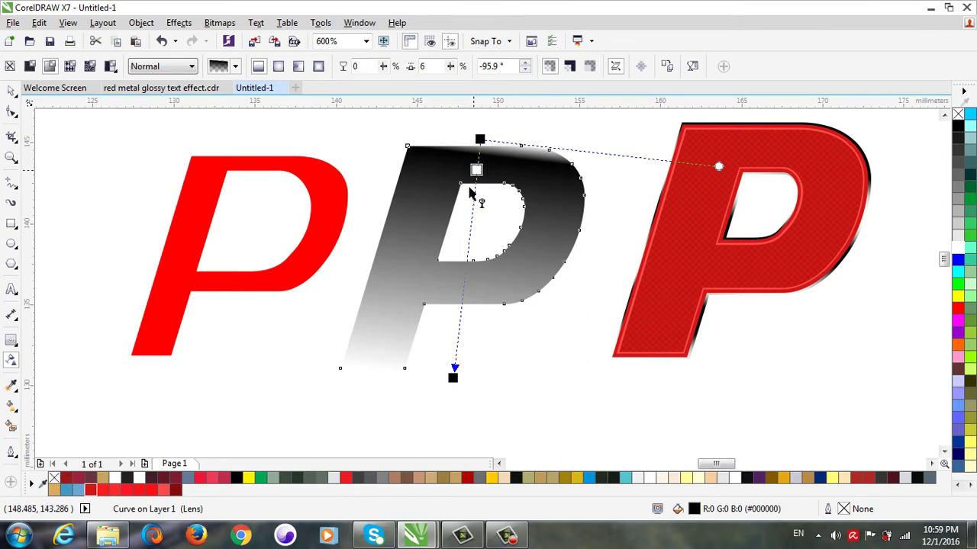
left_click_drag(452, 378, 434, 374)
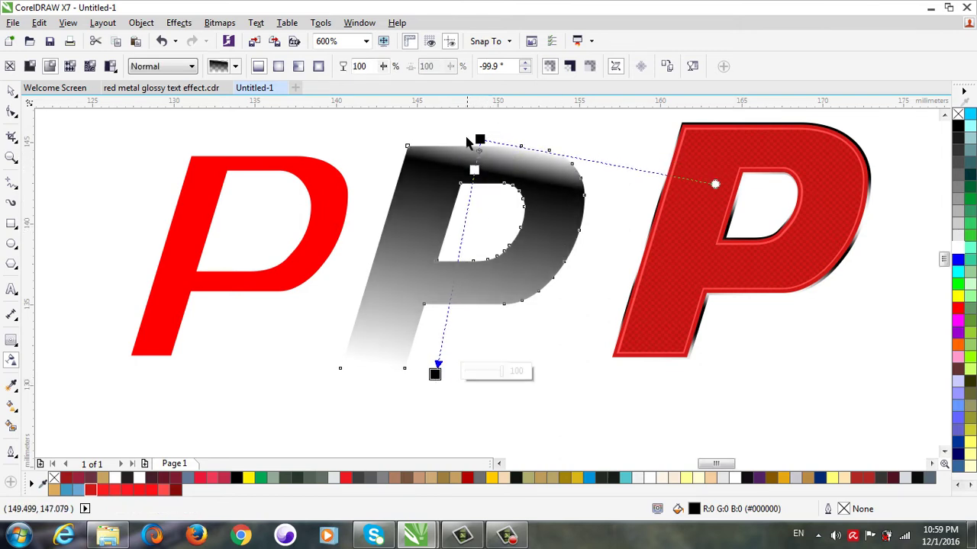
mouse_move(479, 138)
left_mouse_down()
mouse_move(458, 135)
mouse_move(468, 131)
left_mouse_up()
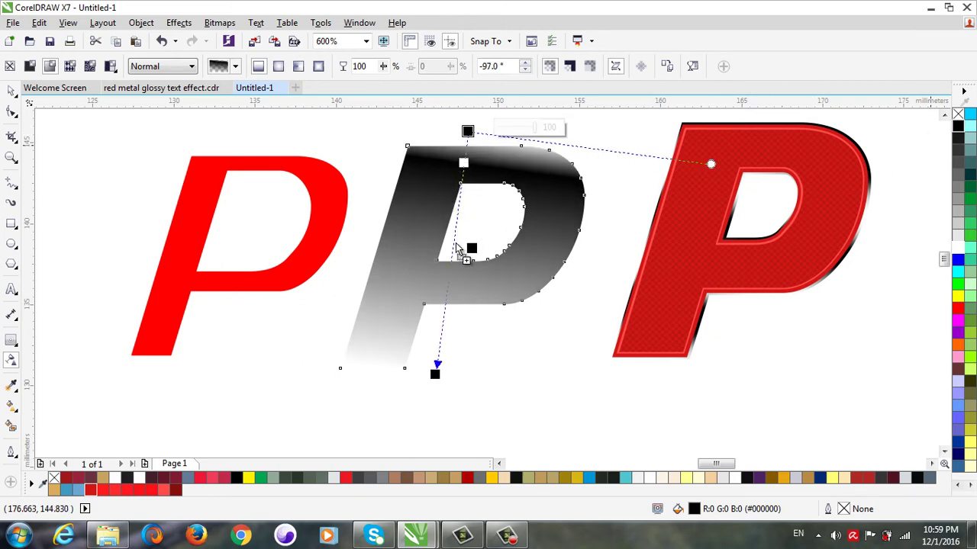
- Add more transparency nodes mid-letter and shift them to form alternating dark and light streaks
left_click_drag(455, 243, 453, 243)
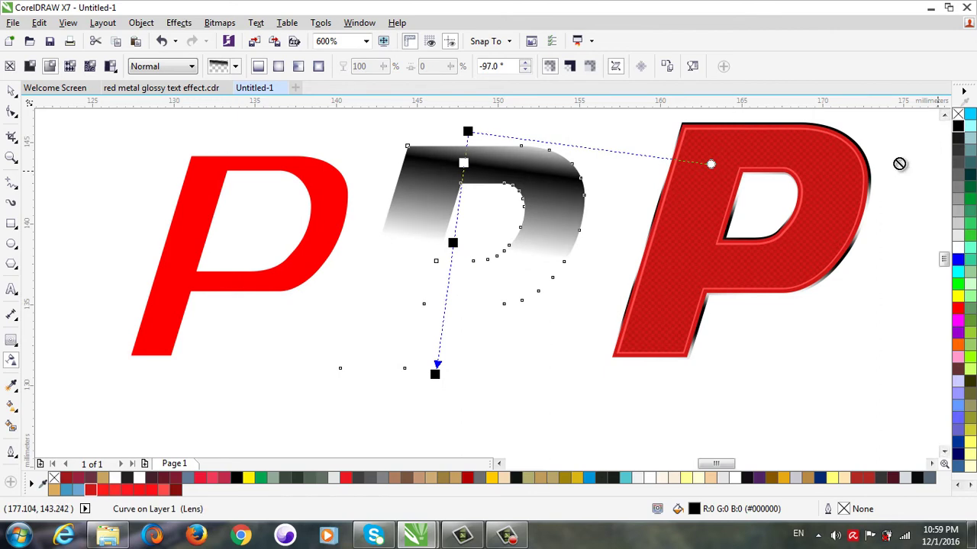
left_click_drag(900, 164, 450, 256)
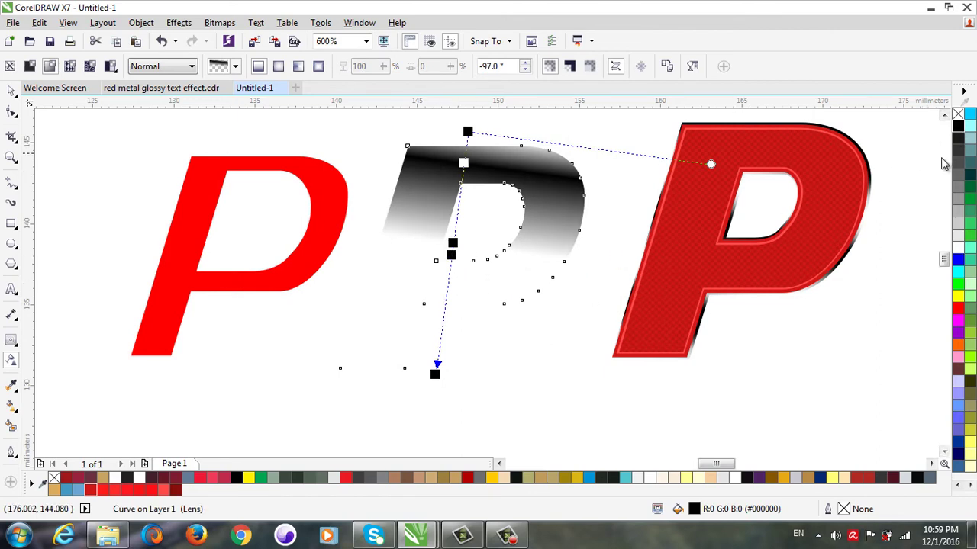
left_click_drag(479, 303, 444, 306)
left_click(444, 307)
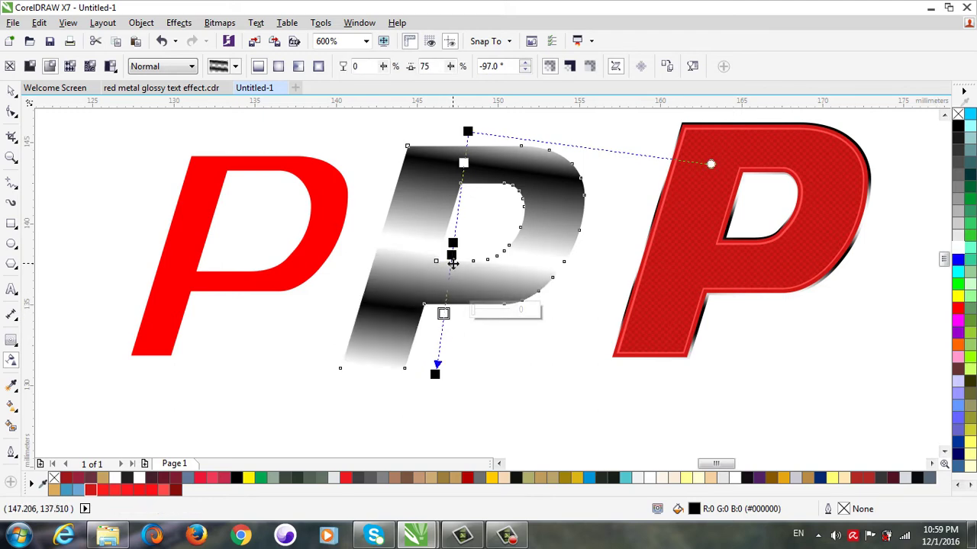
left_click_drag(451, 261, 452, 248)
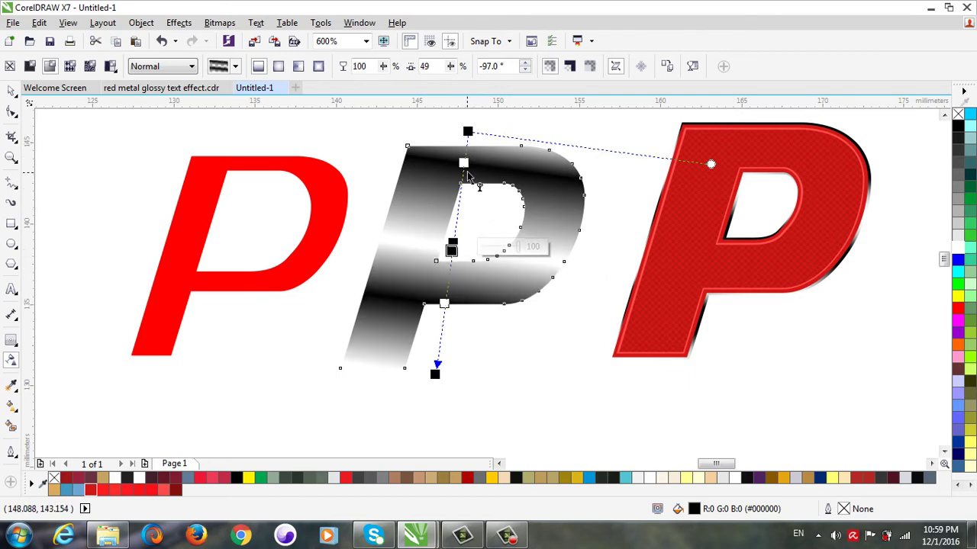
left_click_drag(463, 163, 460, 181)
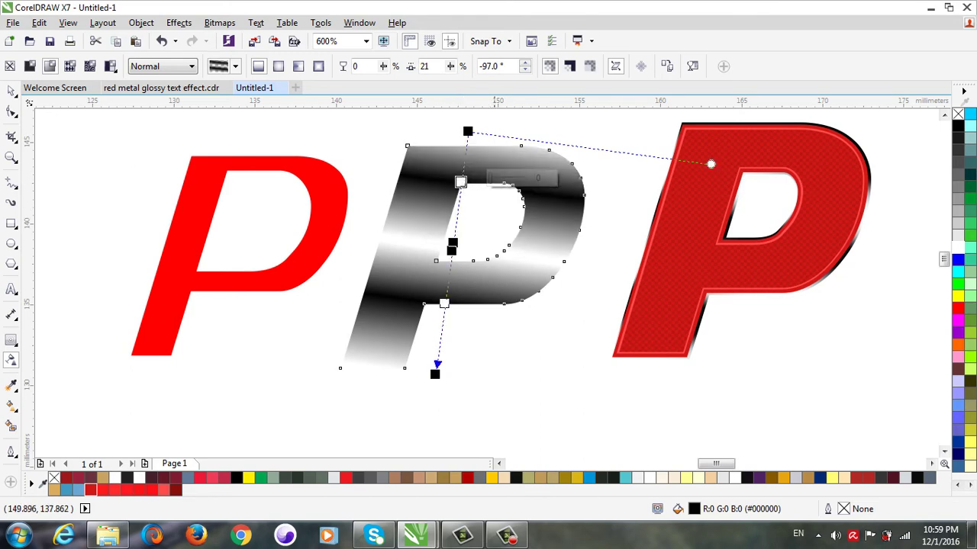
- Give the left red P a top-to-bottom linear transparency, fully transparent at the top
left_click(9, 91)
left_click(388, 159)
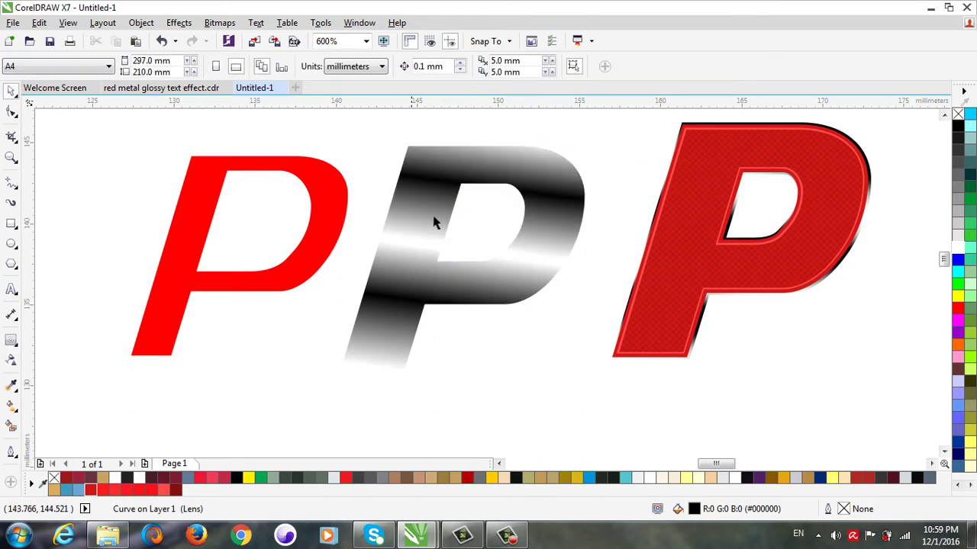
left_click(436, 221)
left_click(302, 262)
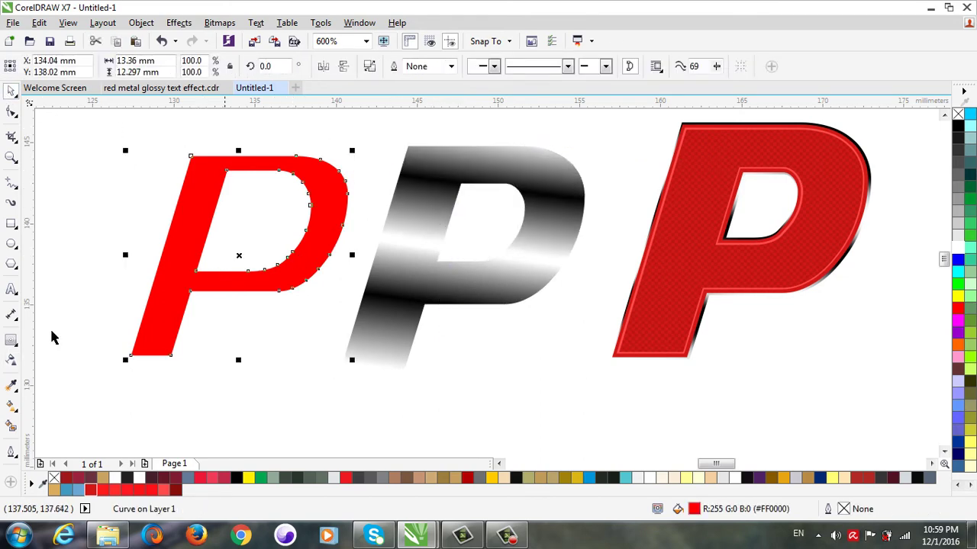
left_click(12, 360)
left_click_drag(257, 122, 222, 368)
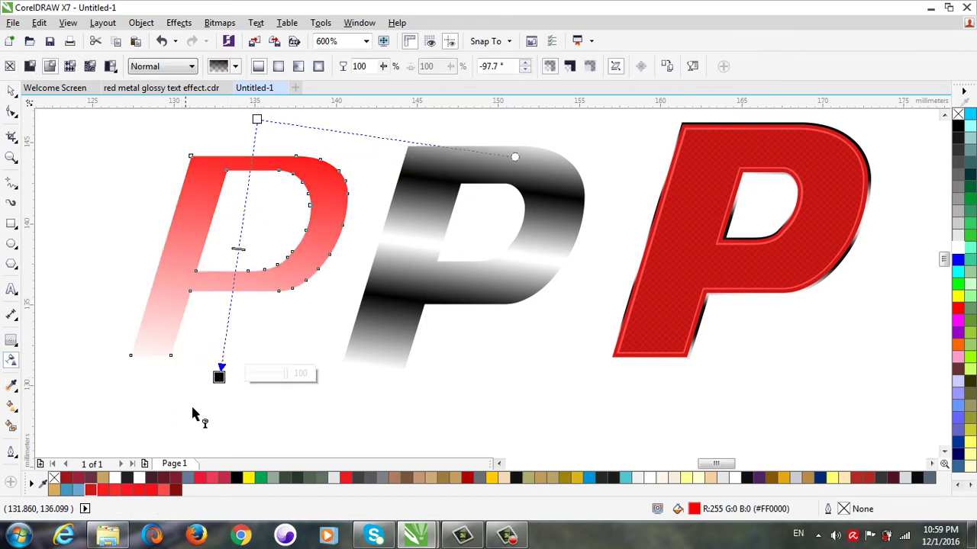
left_click(256, 119)
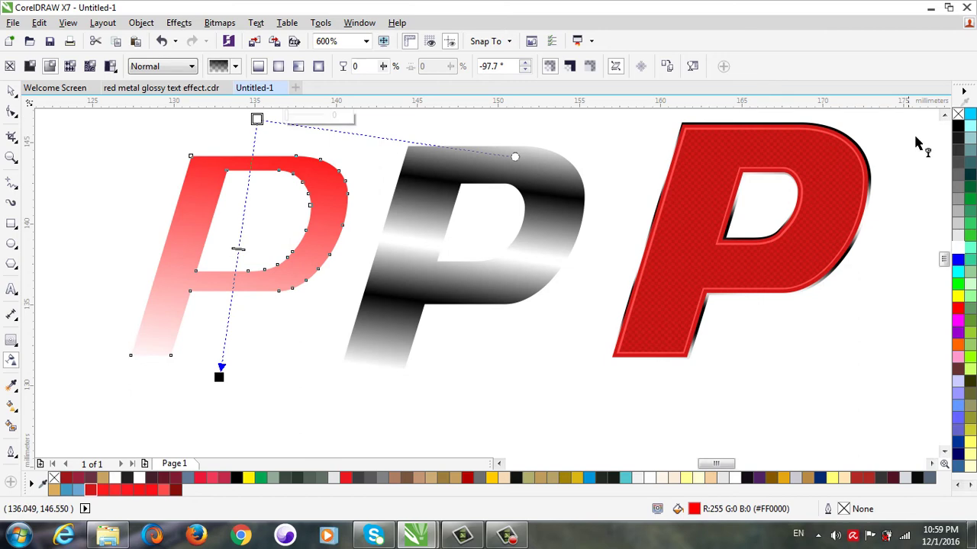
left_click(958, 126)
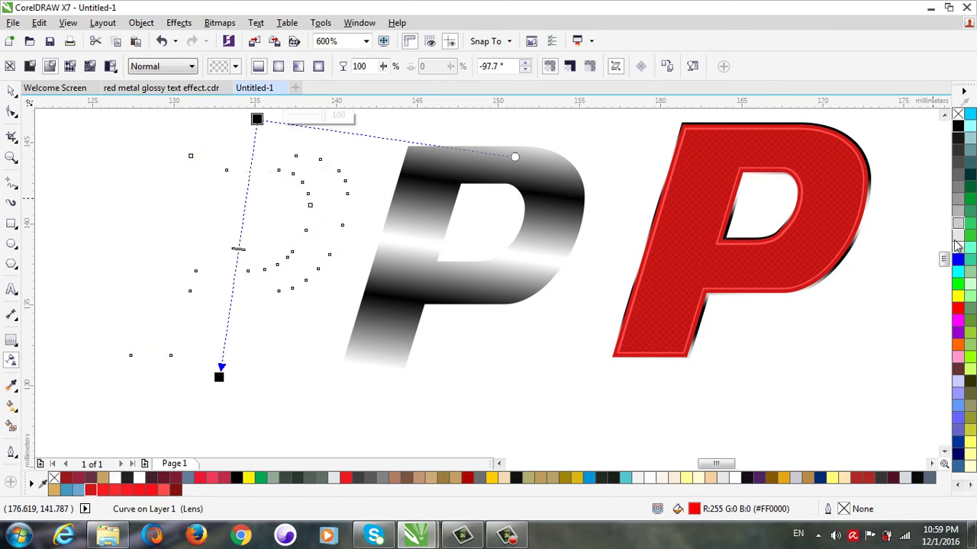
- Add middle nodes and a white stop to create a glossy white band across the red P
left_click_drag(927, 242, 251, 158)
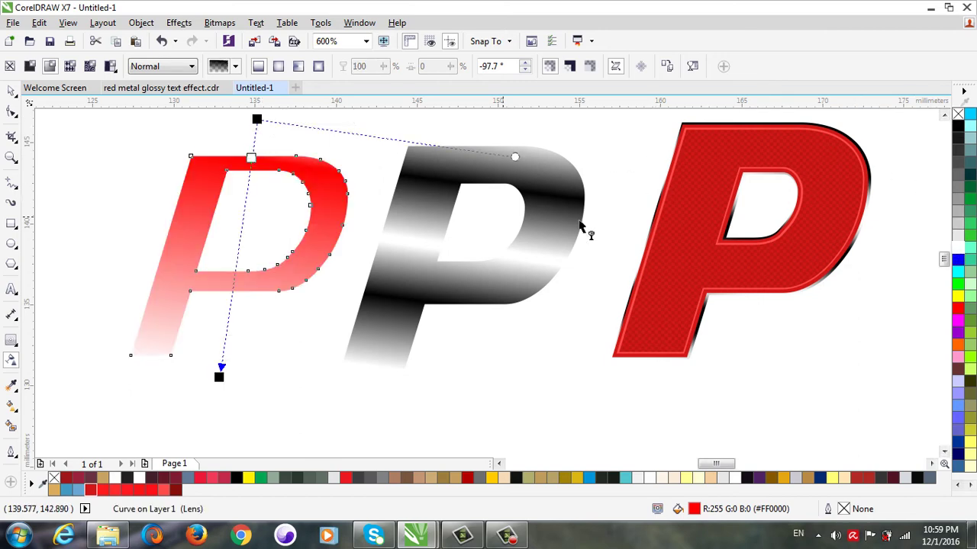
left_click_drag(315, 279, 230, 305)
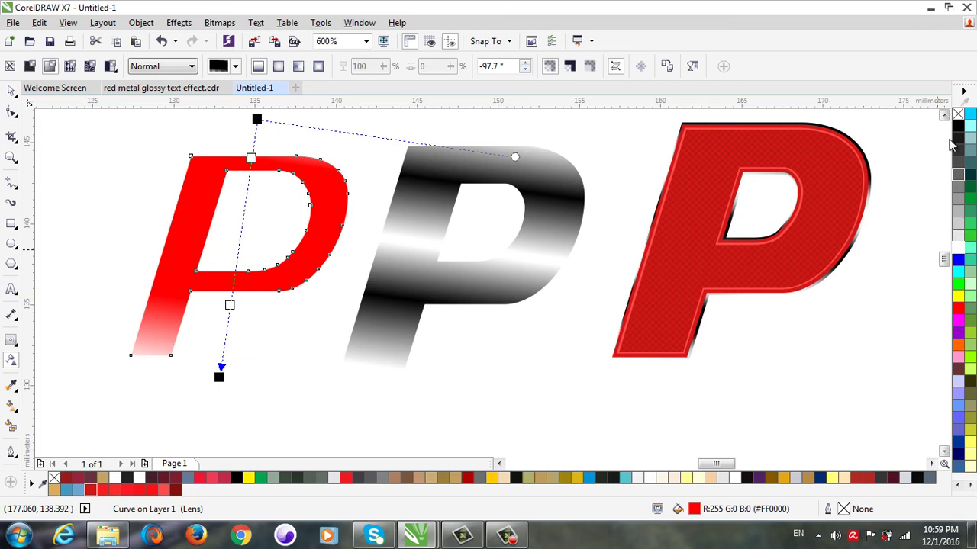
double_click(244, 208)
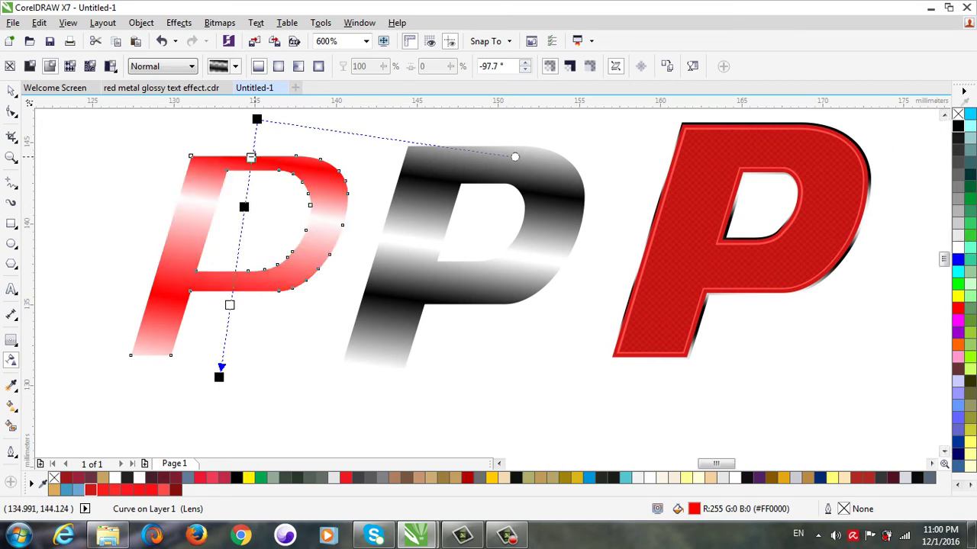
left_click(251, 159)
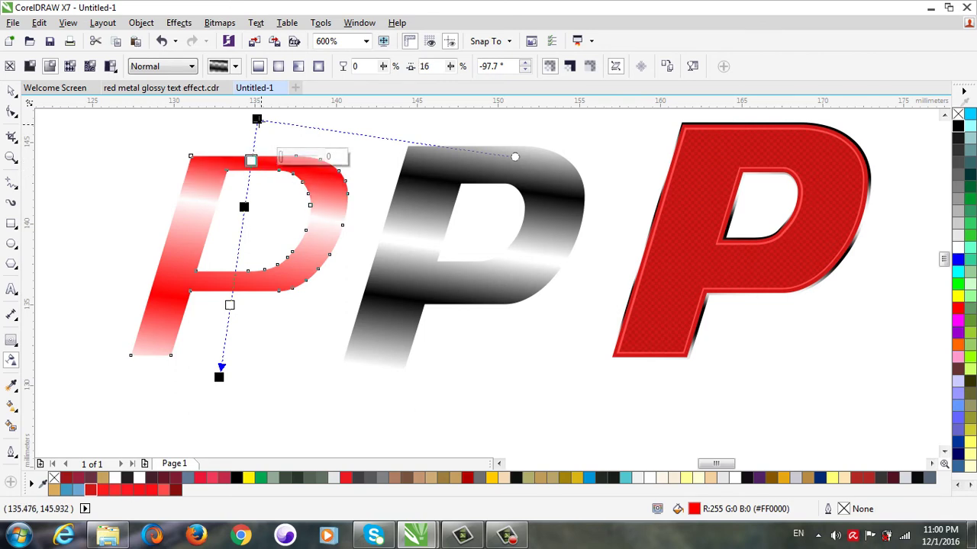
left_click_drag(257, 119, 254, 155)
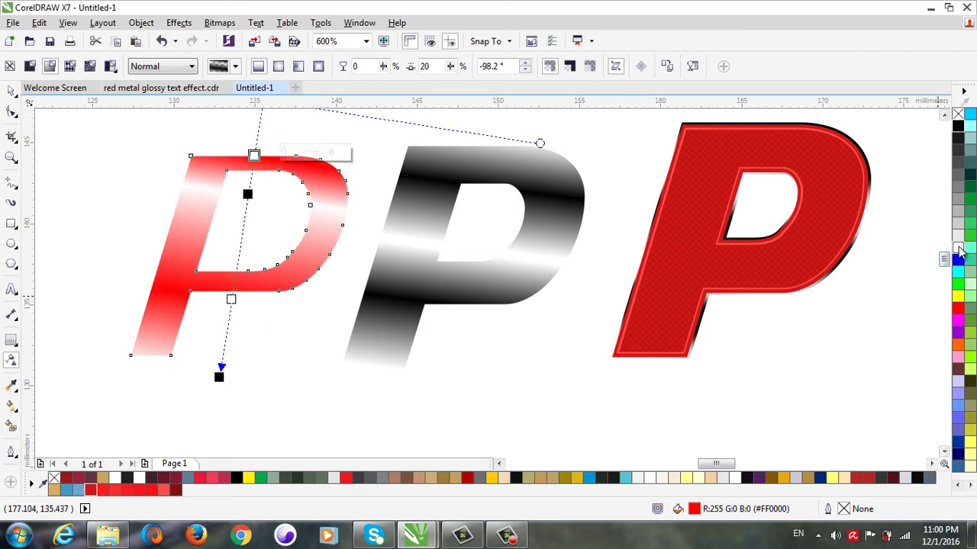
double_click(238, 257)
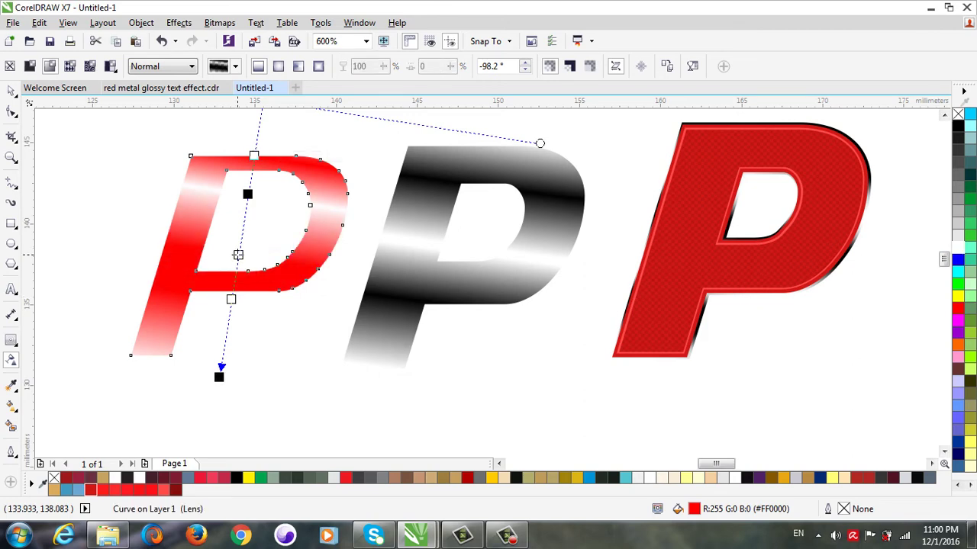
left_click_drag(936, 138, 245, 210)
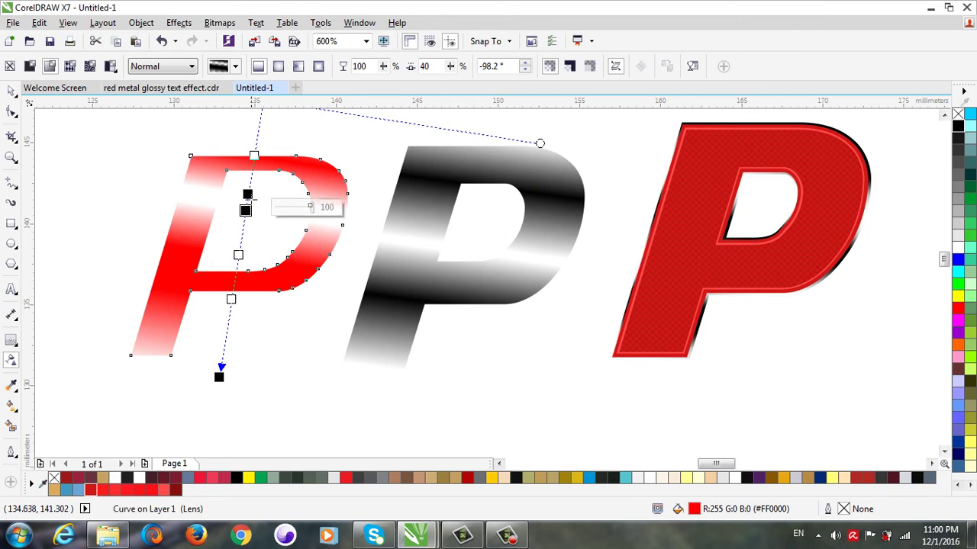
- Add and reposition further transparency stops so the red P fades toward the bottom
left_click(248, 195)
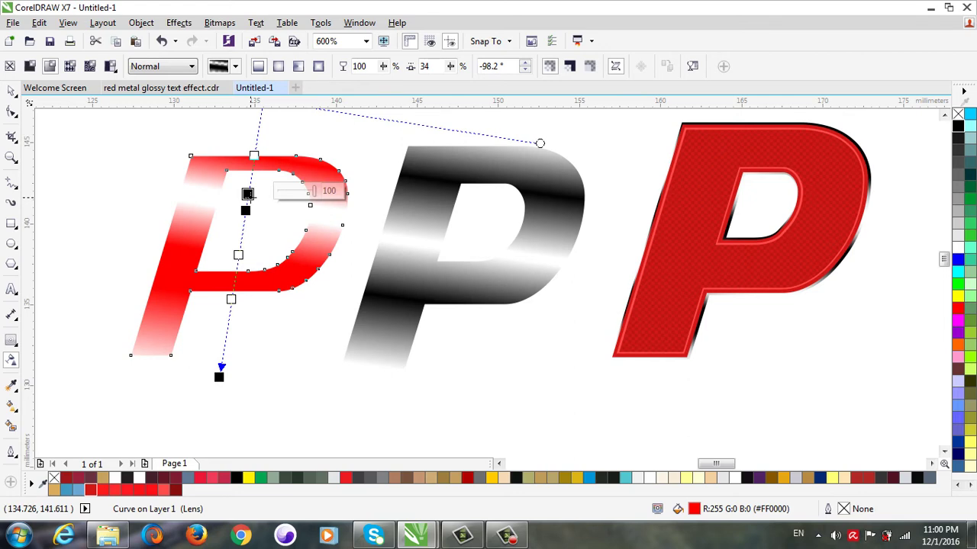
left_click(219, 376)
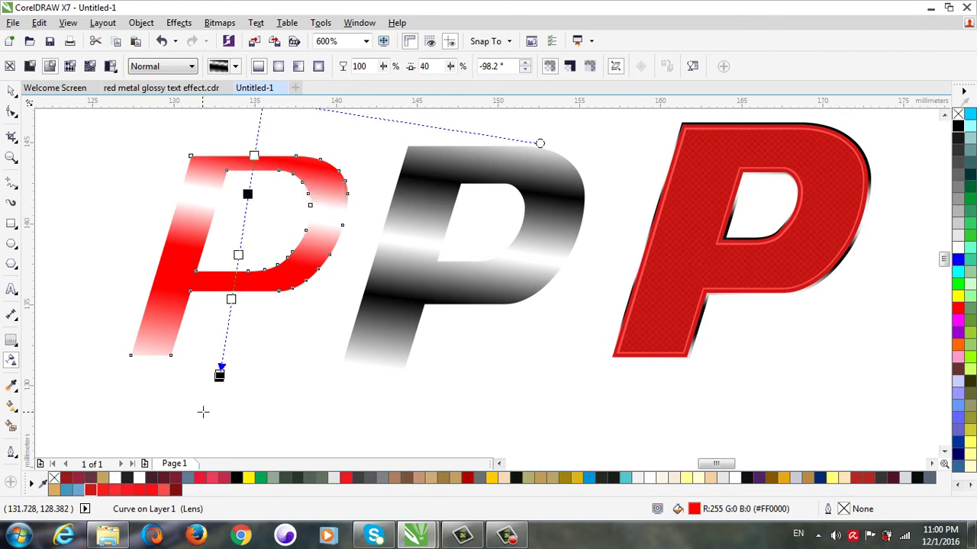
double_click(236, 264)
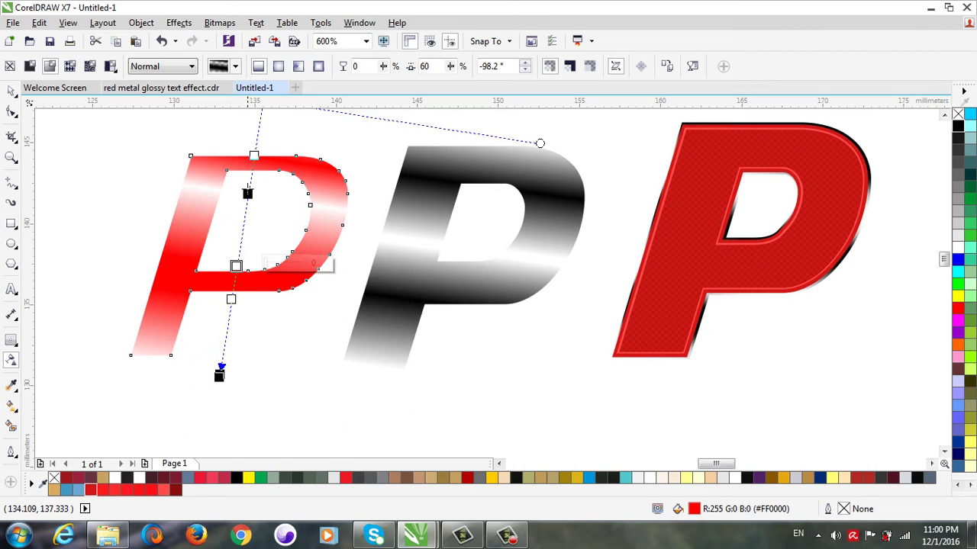
left_click_drag(247, 193, 241, 235)
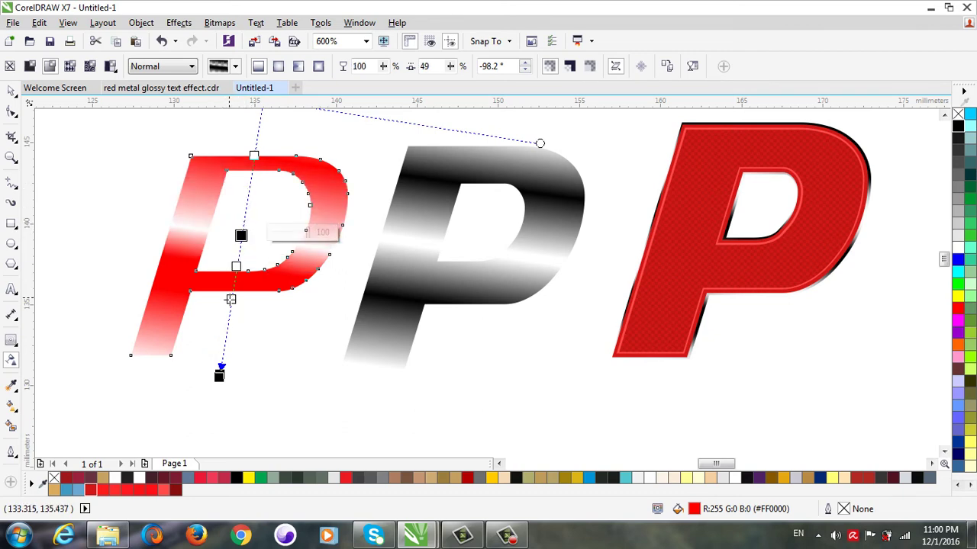
double_click(230, 307)
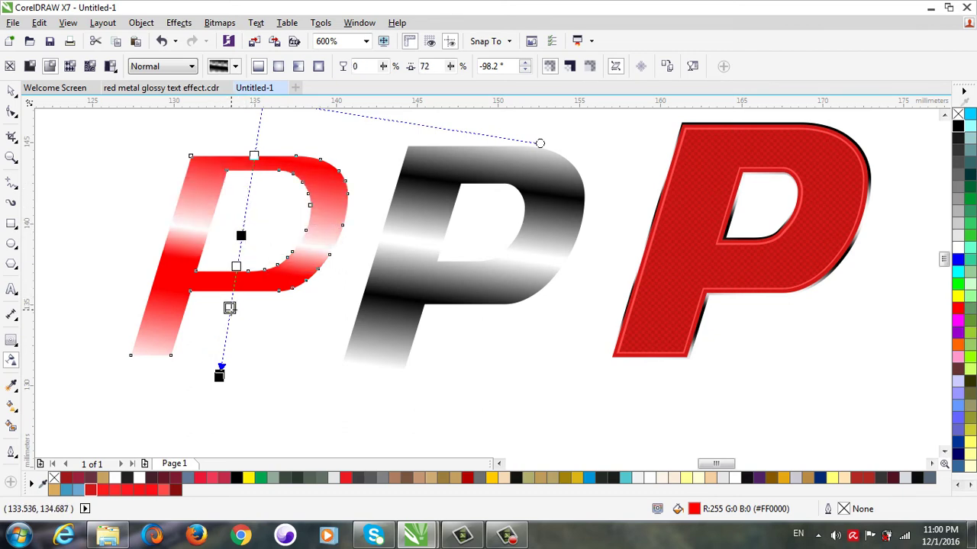
left_click(12, 91)
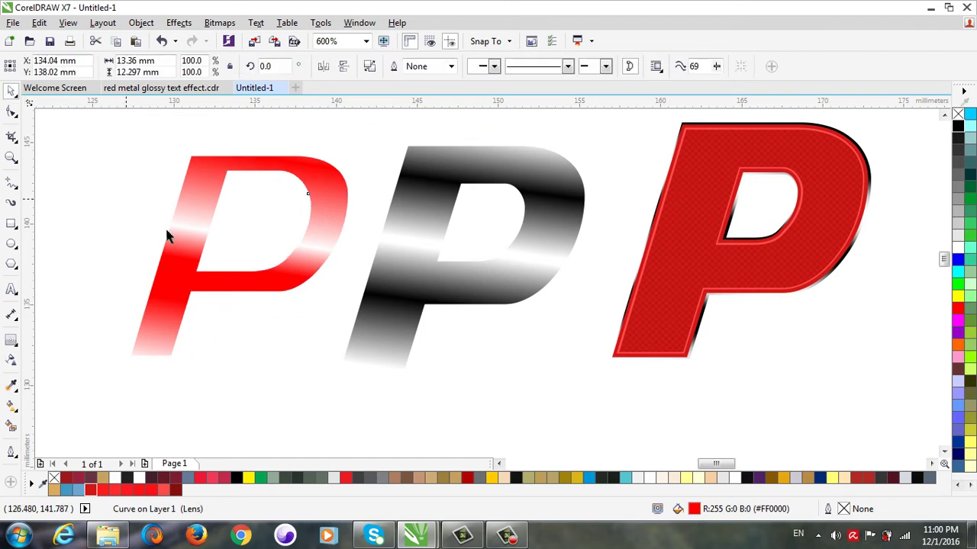
- Nudge the black gradient P down-left and place a copy of the red P further left
key("Escape")
scroll(359, 331, "down", 1)
scroll(363, 331, "up", 1)
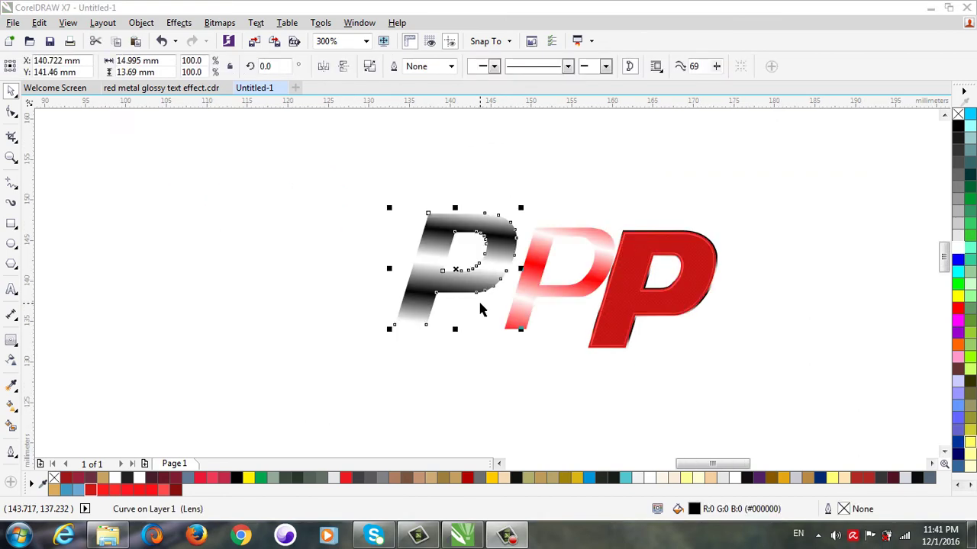
left_click_drag(431, 279, 343, 285)
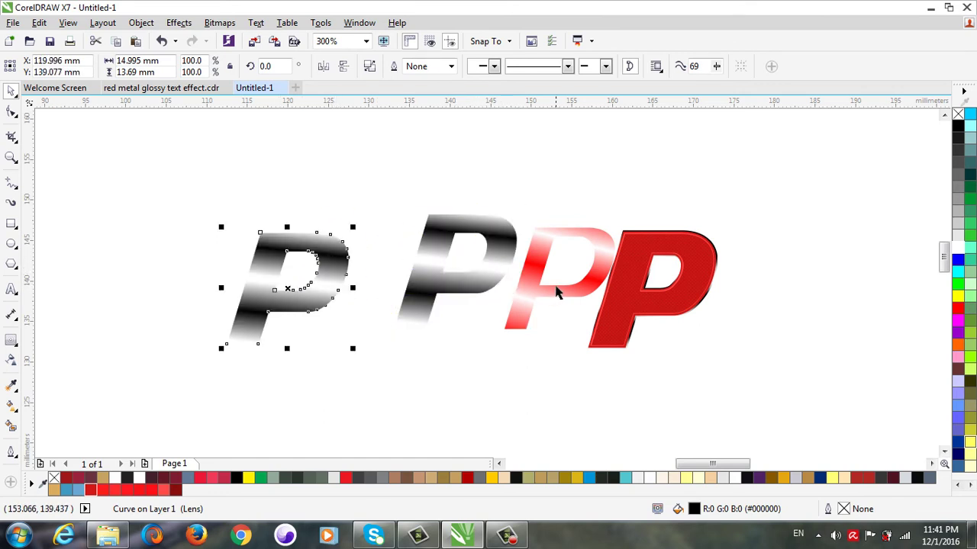
left_click_drag(298, 260, 182, 273)
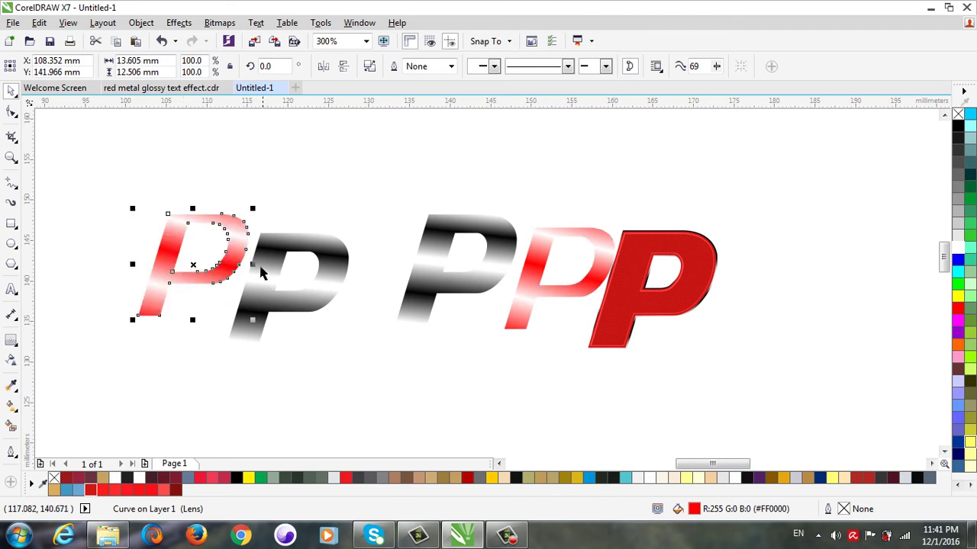
left_click(263, 275)
- Convert the copied black and red P's to bitmaps and duplicate the black bitmap upward
left_click(220, 23)
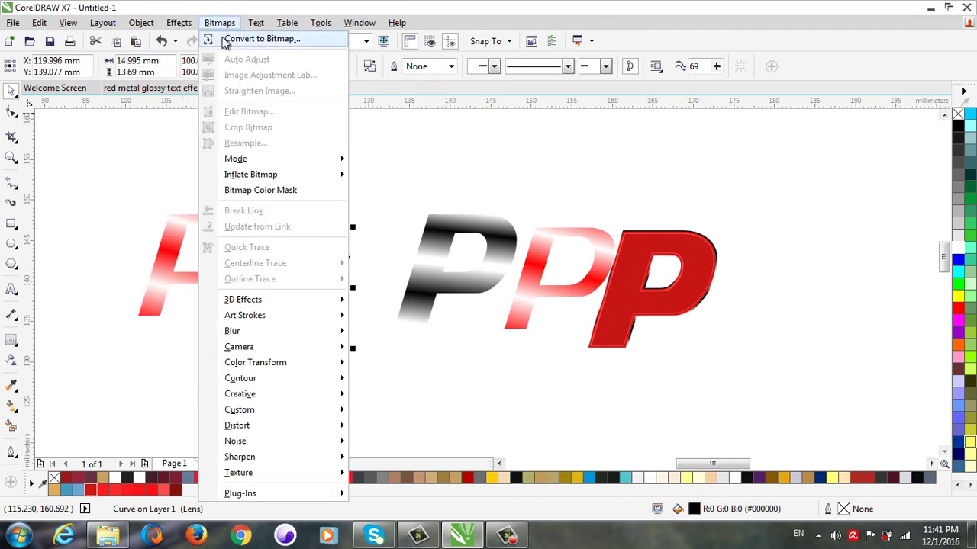
left_click(251, 36)
left_click(444, 342)
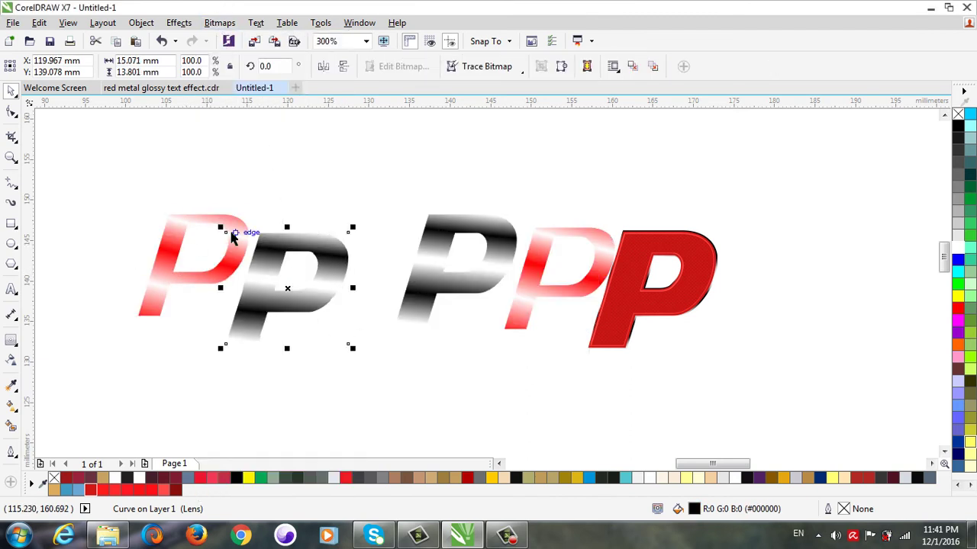
left_click(191, 221)
left_click(220, 22)
left_click(241, 36)
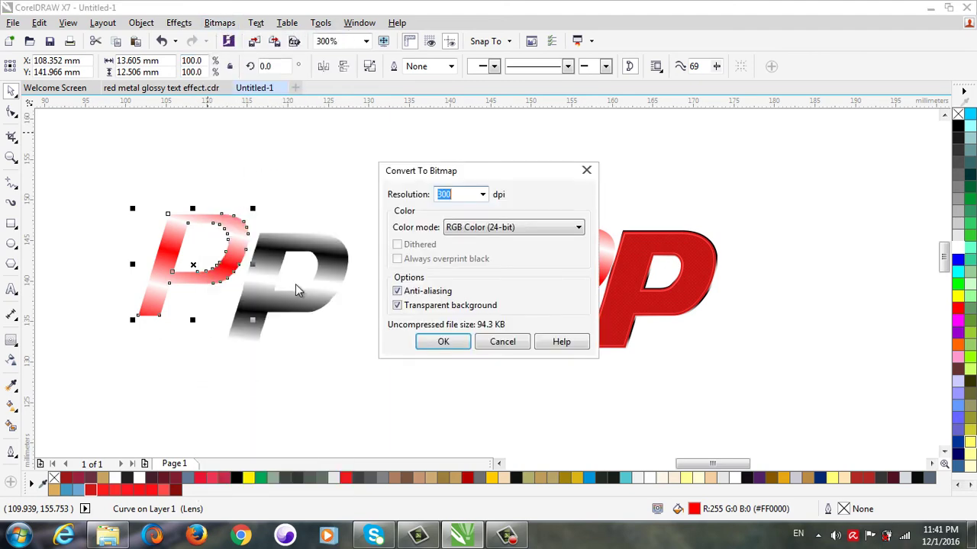
left_click(443, 342)
left_click_drag(281, 299, 321, 176)
left_click(268, 280)
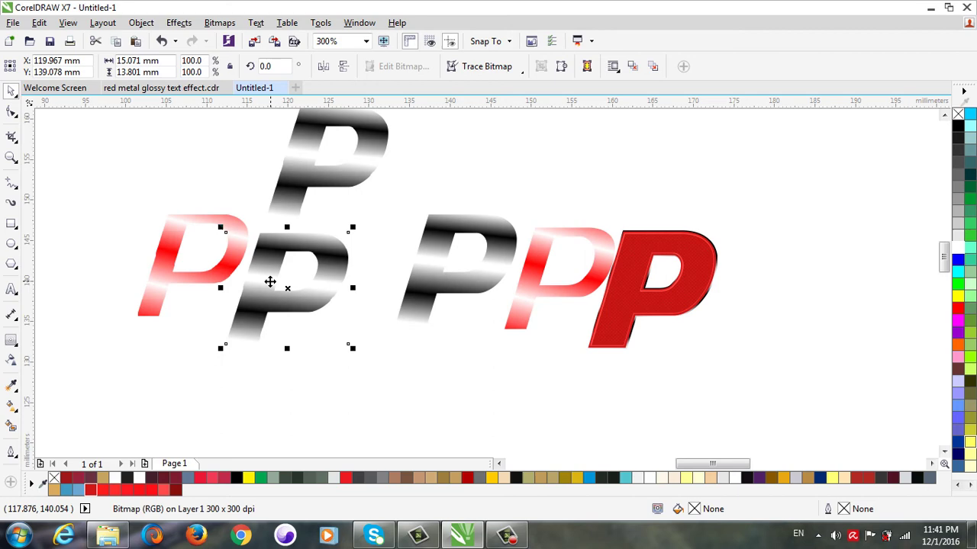
- Apply a 5-pixel Gaussian blur to both the black and the red bitmap P's
left_click(219, 22)
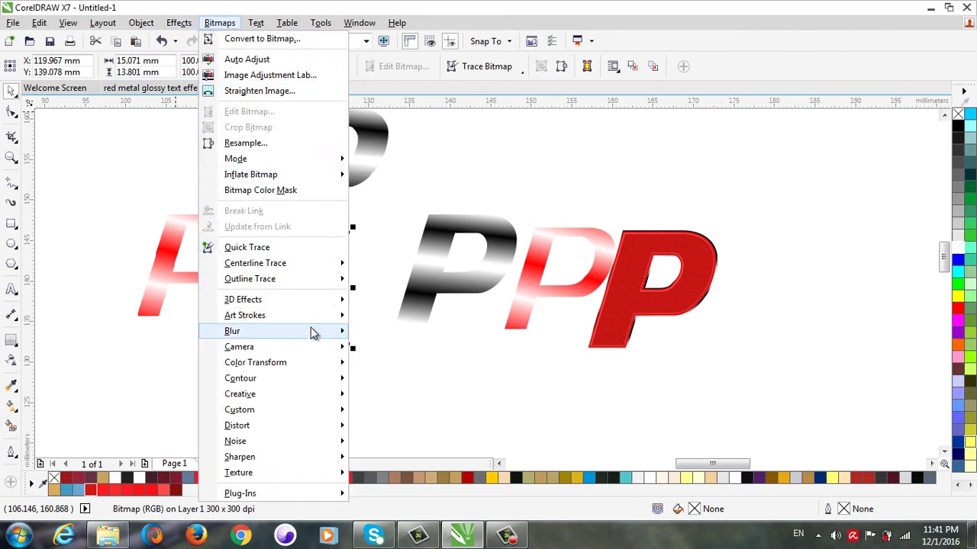
mouse_move(341, 339)
left_click(405, 348)
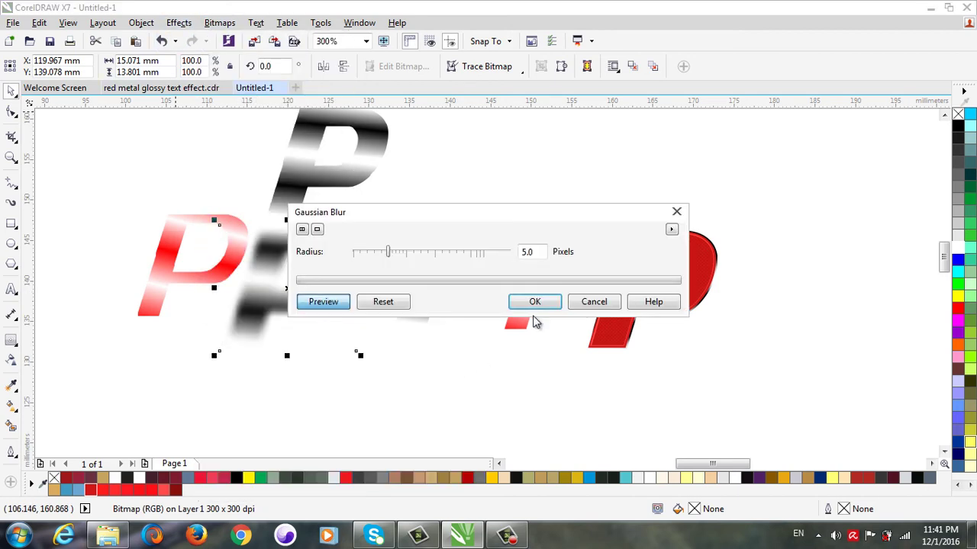
left_click(524, 302)
left_click(170, 282)
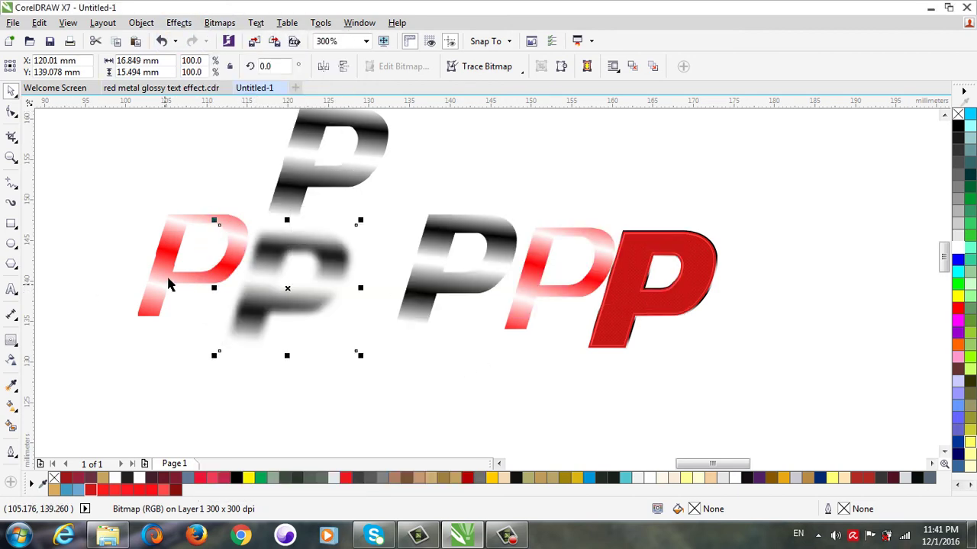
left_click(219, 22)
mouse_move(336, 331)
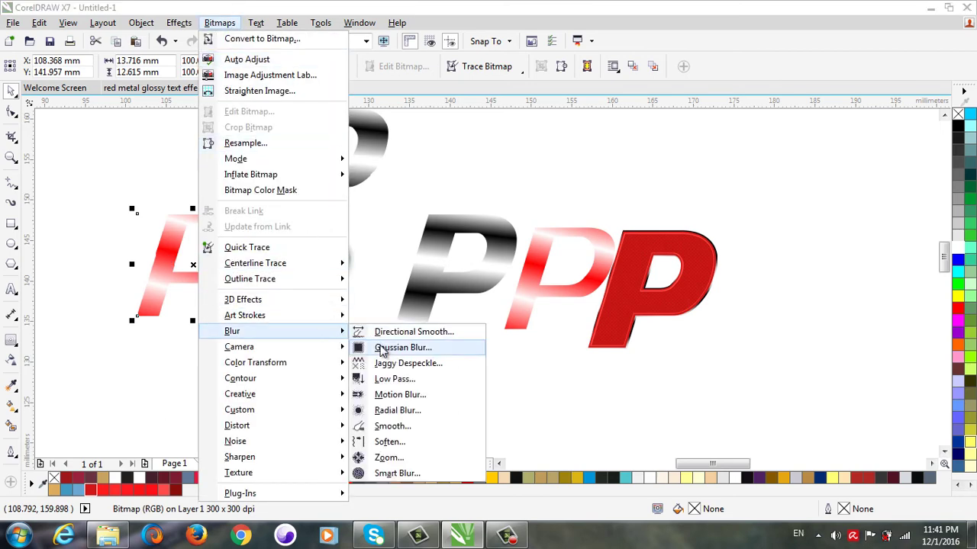
left_click(403, 347)
key("Return")
- Give the blurred black P a uniform transparency of 48
left_click(262, 314)
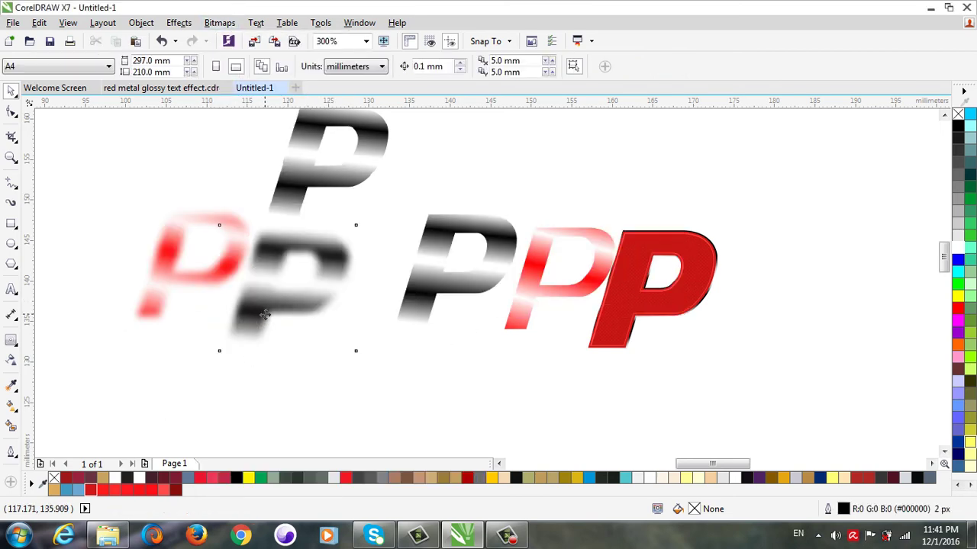
left_click(11, 361)
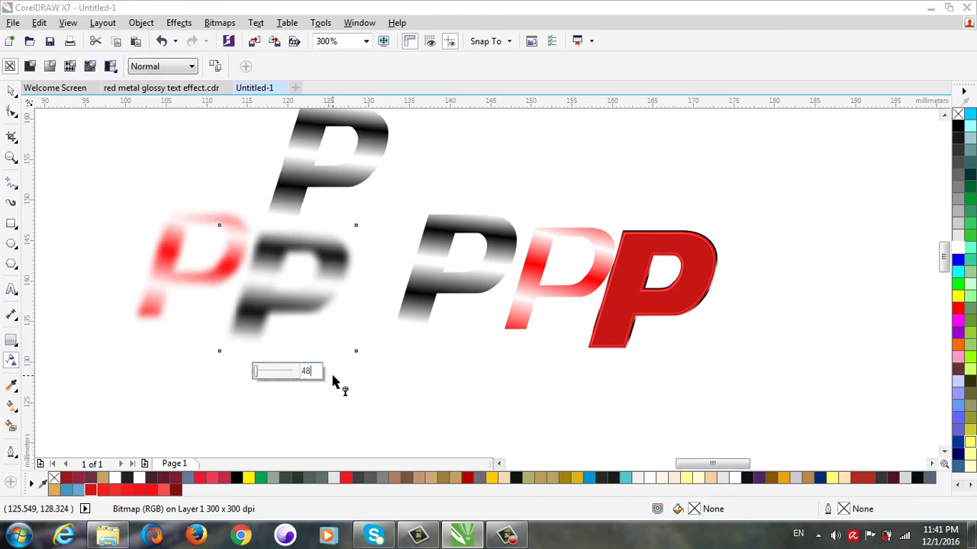
key("Return")
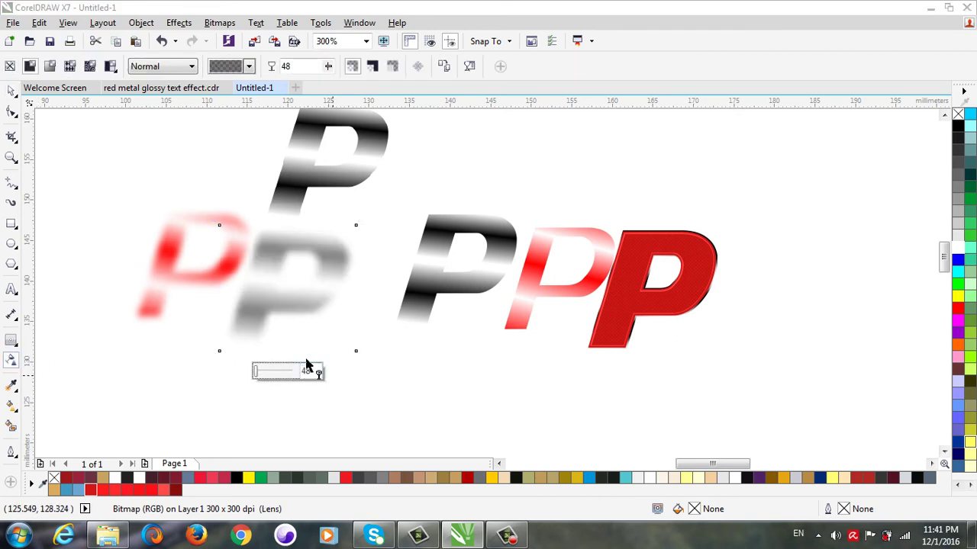
left_click(11, 91)
left_click(123, 338)
- Centre the blurred red P over the grey blurred P and group the two
left_click_drag(163, 272, 160, 285)
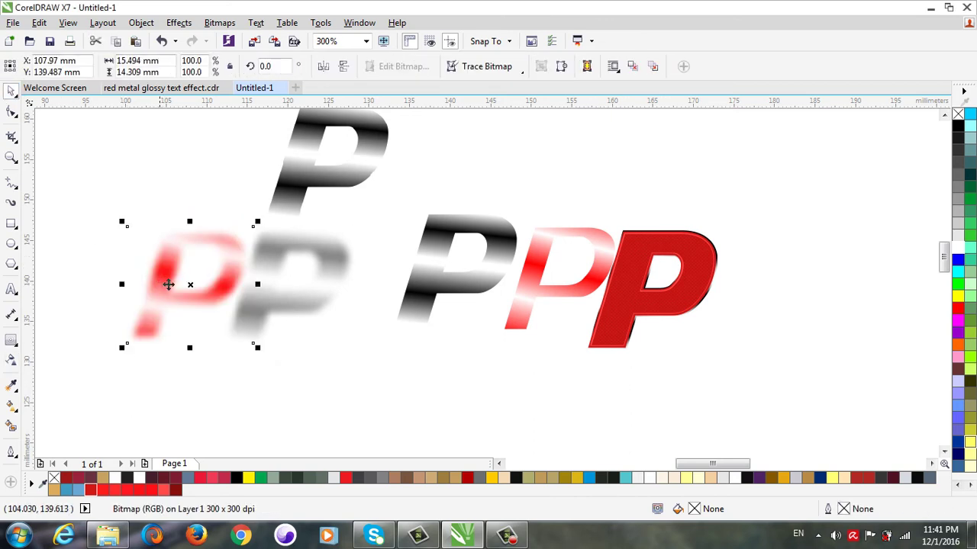
left_click(288, 314)
left_click_drag(287, 289, 322, 293)
left_click(163, 295)
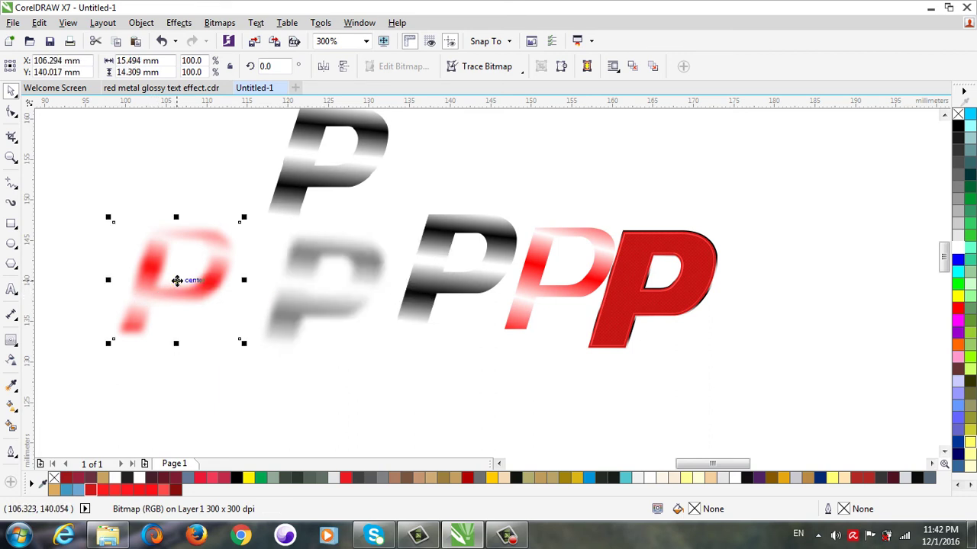
left_click_drag(176, 279, 323, 293)
left_click_drag(172, 398, 409, 214)
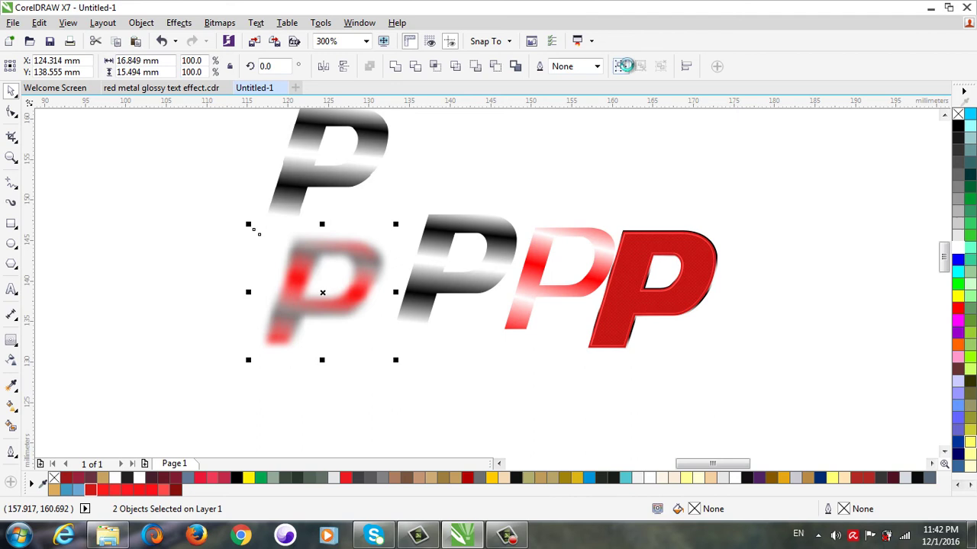
left_click(623, 67)
- Place the blurred group inside the checker-textured red P and finish editing its contents
left_click_drag(323, 295, 651, 289)
scroll(668, 294, "up", 2)
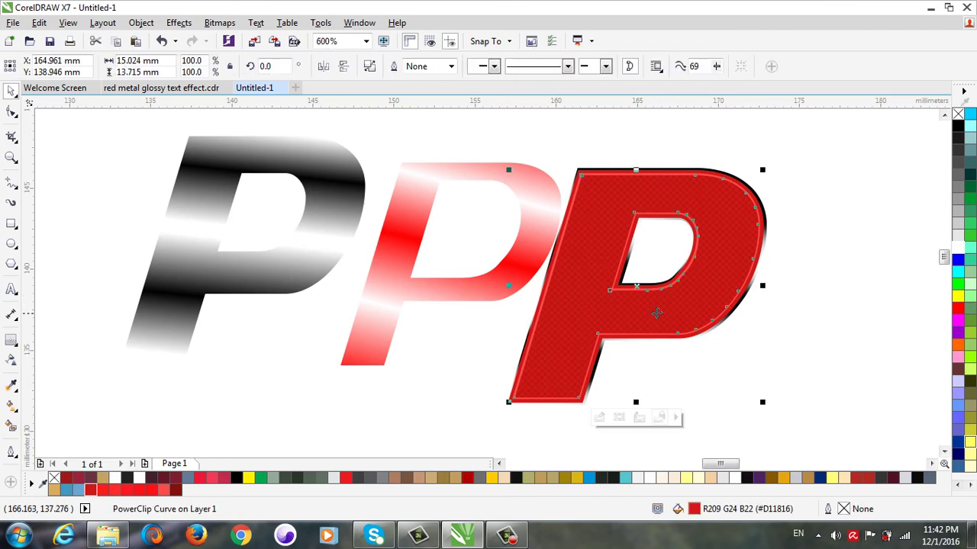
left_click(599, 418)
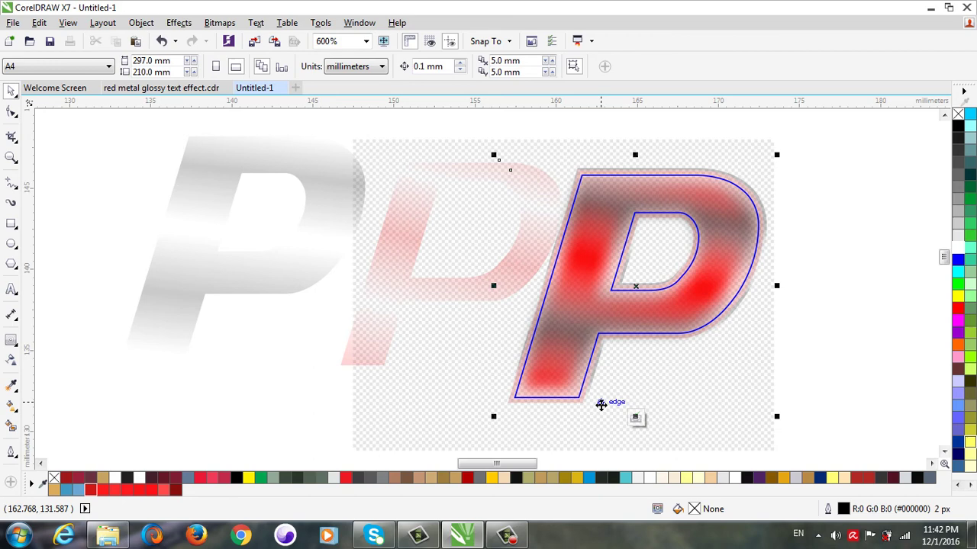
left_click(634, 420)
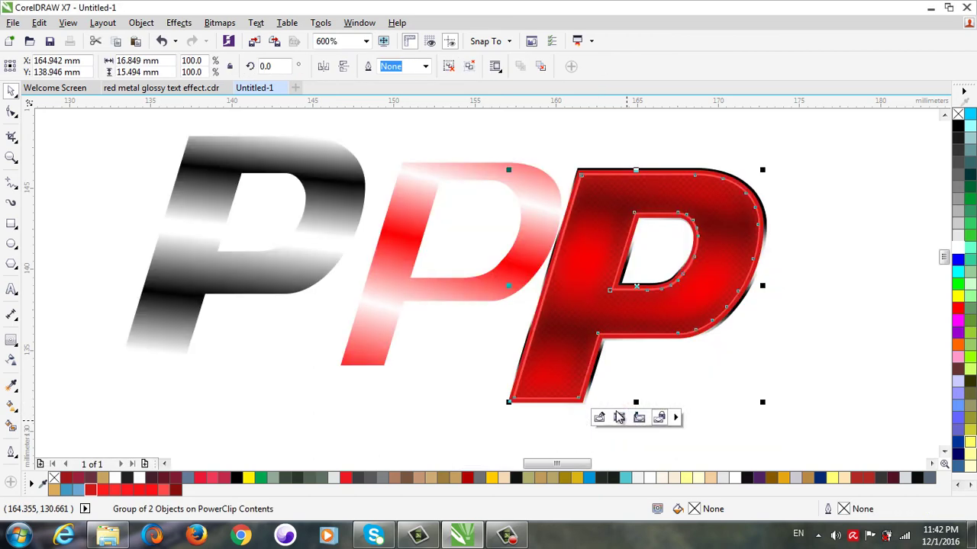
left_click(872, 340)
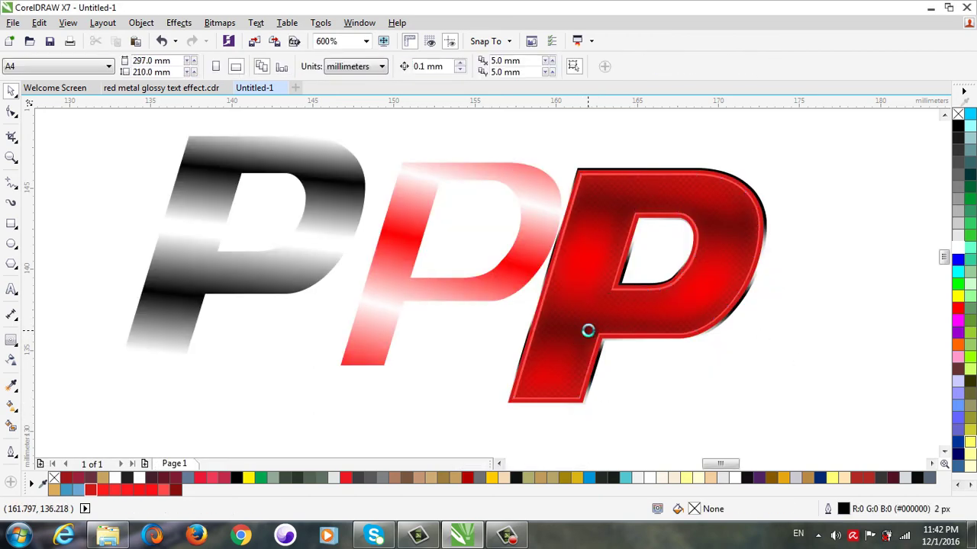
- Move the spare black P bitmap down and to the left
scroll(580, 336, "down", 2)
left_click(238, 197)
left_click_drag(238, 197, 198, 284)
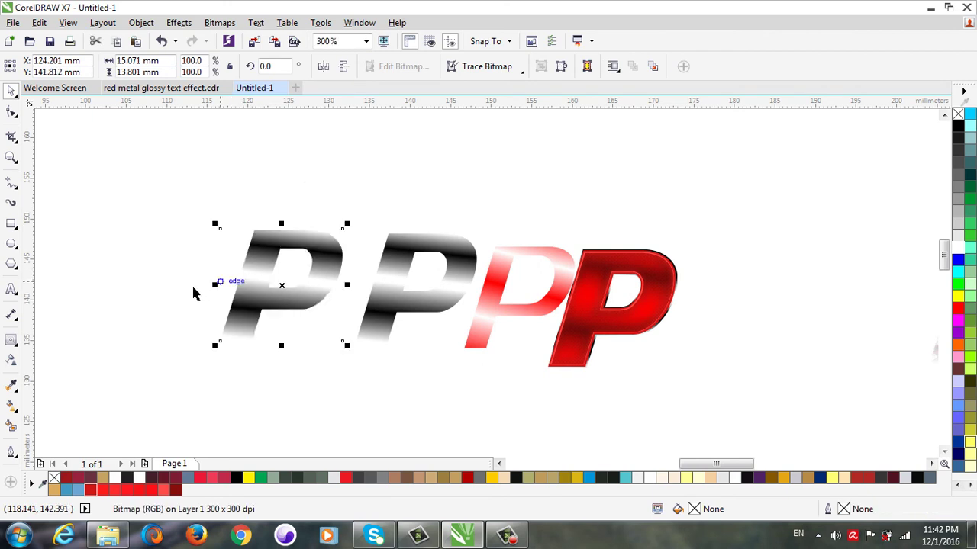
scroll(196, 283, "up", 2)
left_click_drag(294, 299, 196, 292)
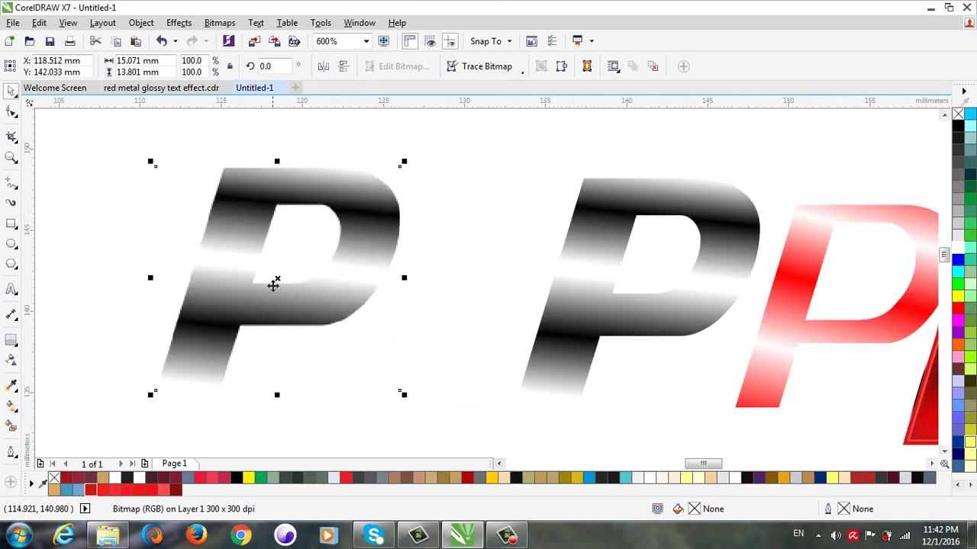
- Apply the Cubist art stroke with size 8, brightness 6 and red paper colour
left_click(220, 22)
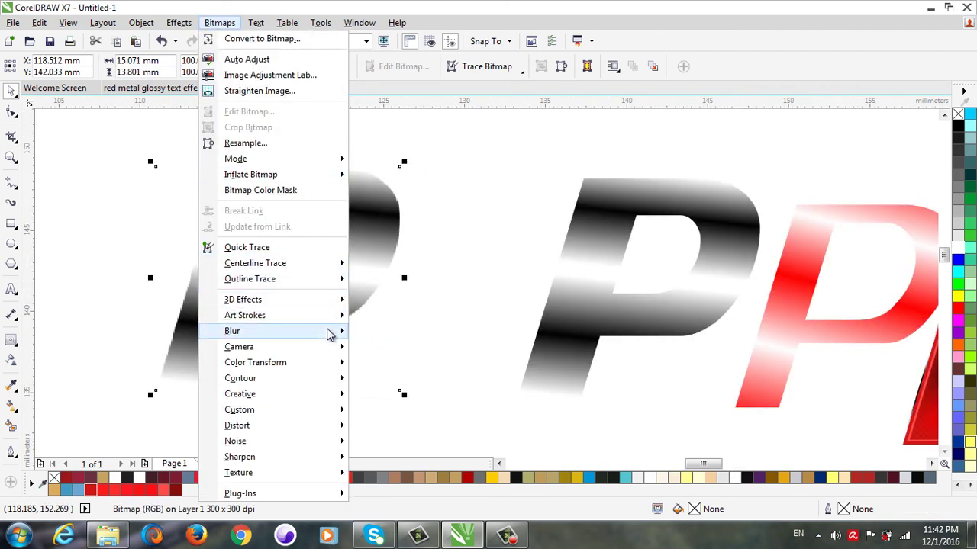
mouse_move(324, 316)
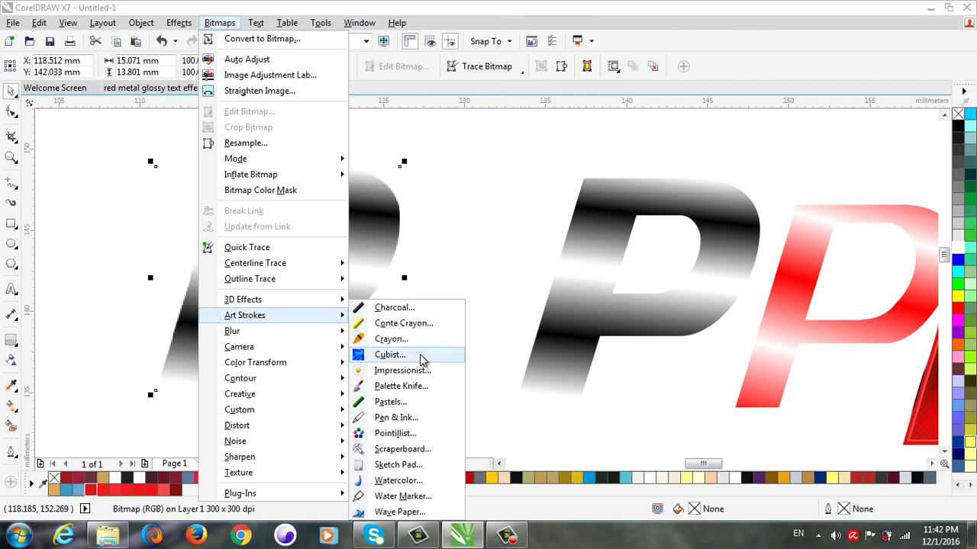
left_click(390, 355)
left_click_drag(441, 211, 630, 168)
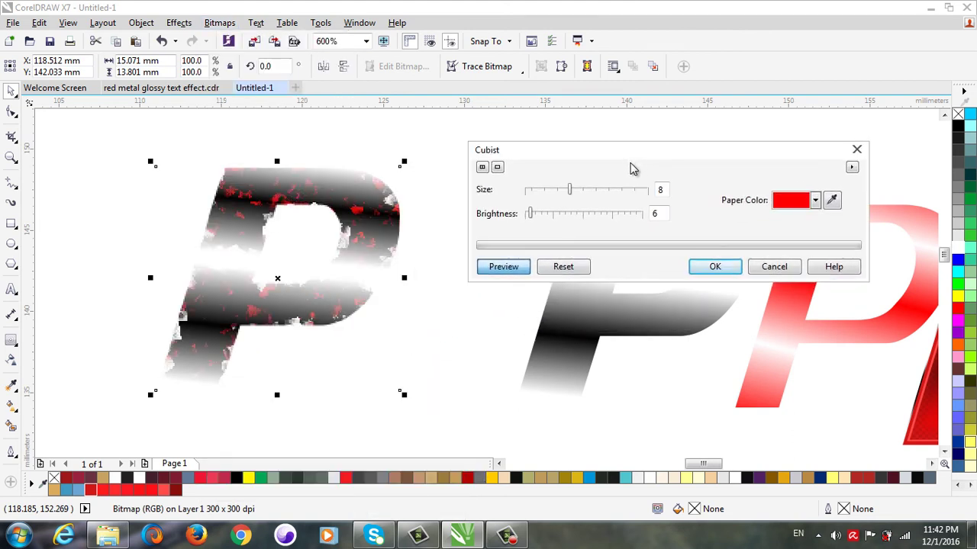
double_click(660, 190)
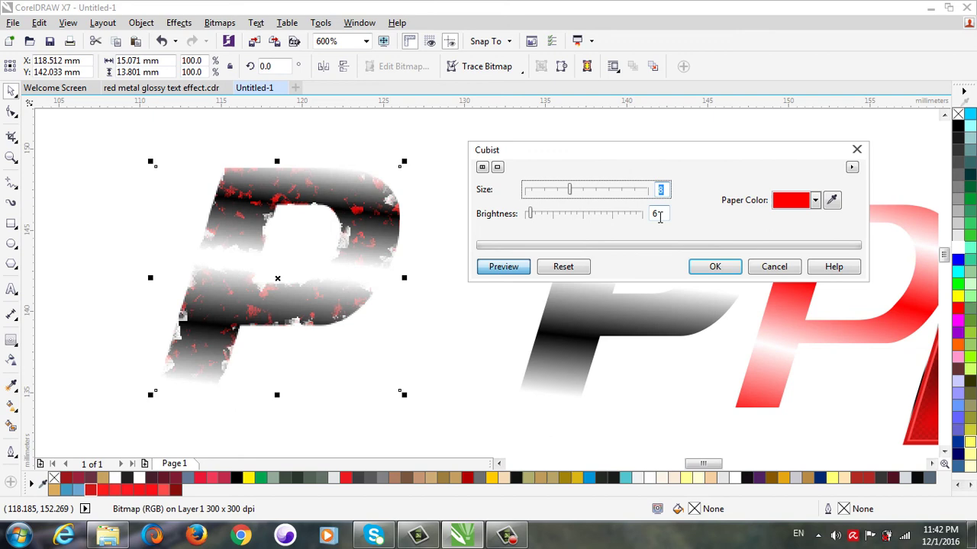
double_click(658, 215)
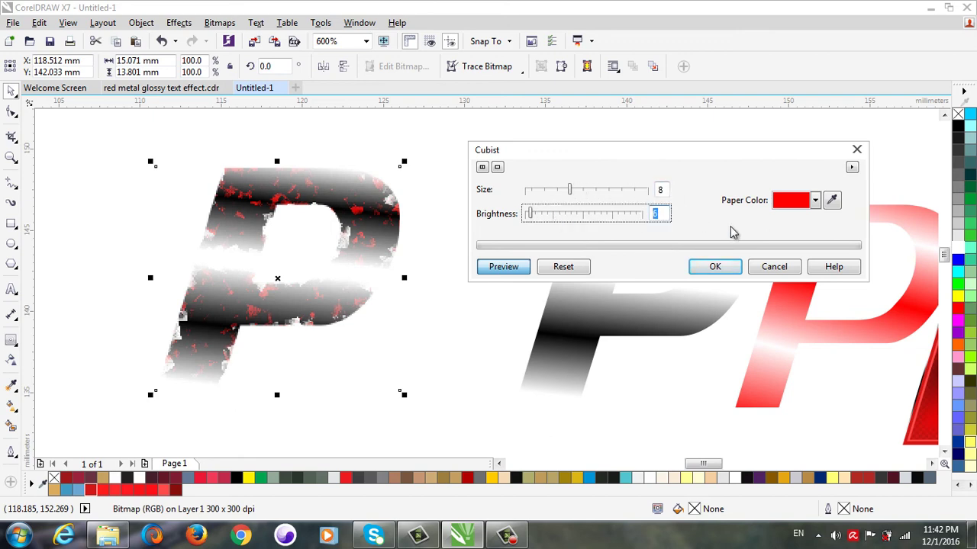
left_click(814, 203)
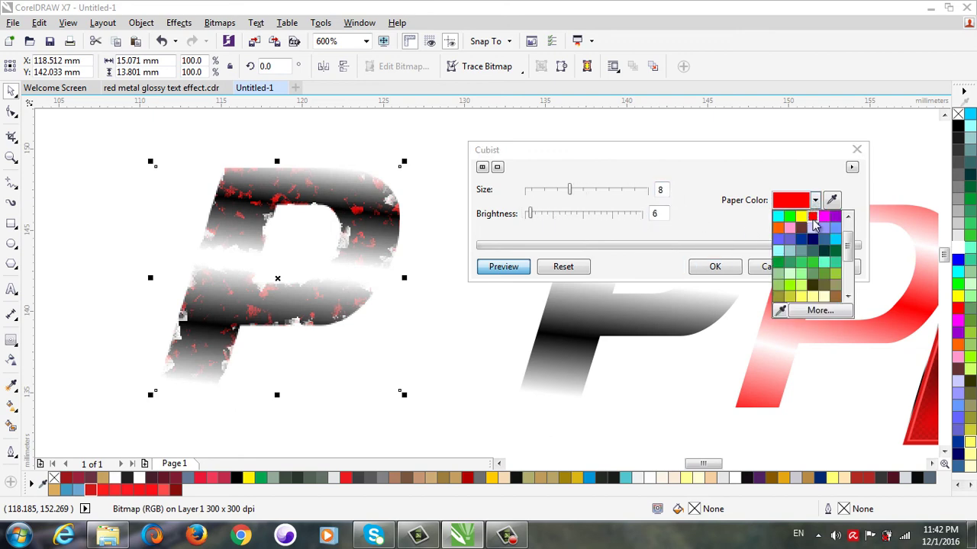
left_click(814, 219)
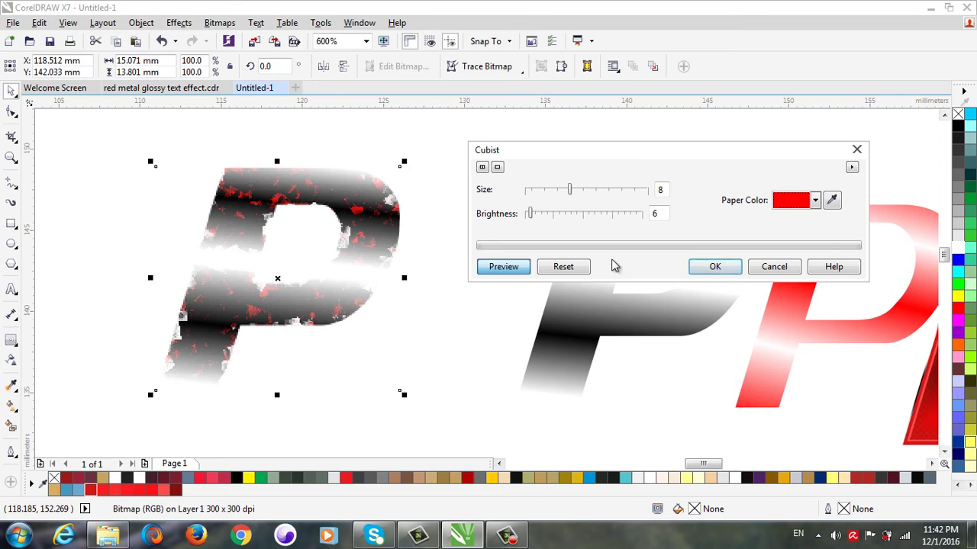
left_click(710, 268)
scroll(77, 234, "down", 1)
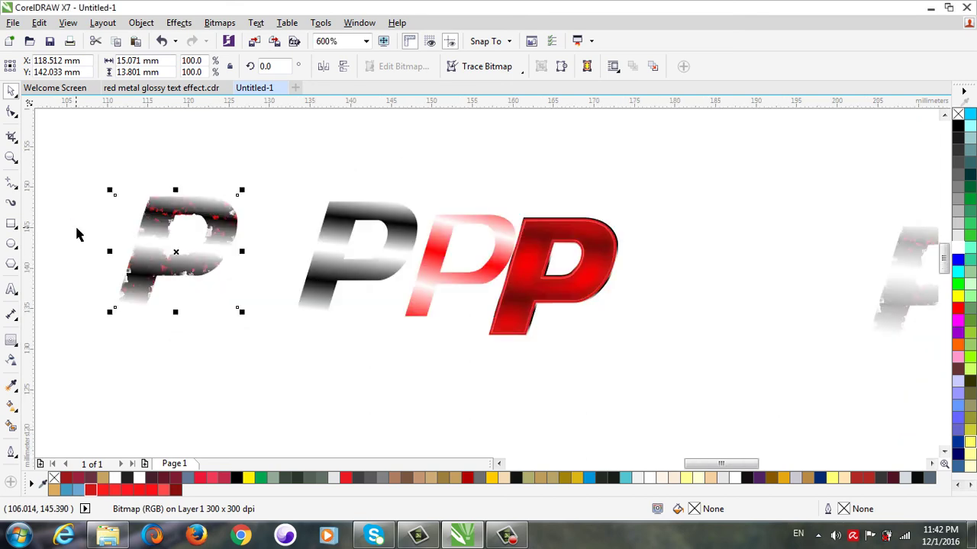
- Lay the Cubist-textured bitmap over the red P
left_click_drag(174, 253, 348, 296)
scroll(290, 283, "up", 1)
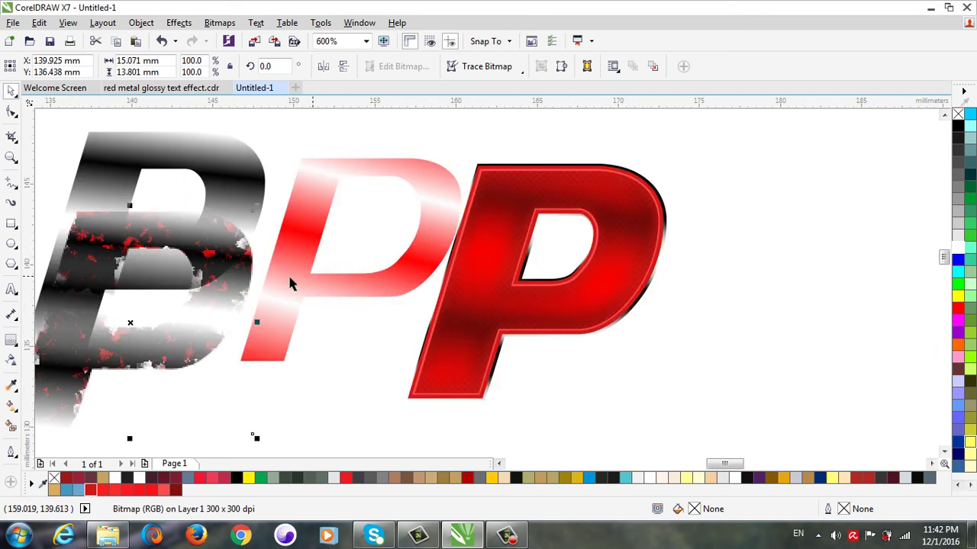
left_click_drag(144, 332, 531, 277)
scroll(537, 287, "up", 1)
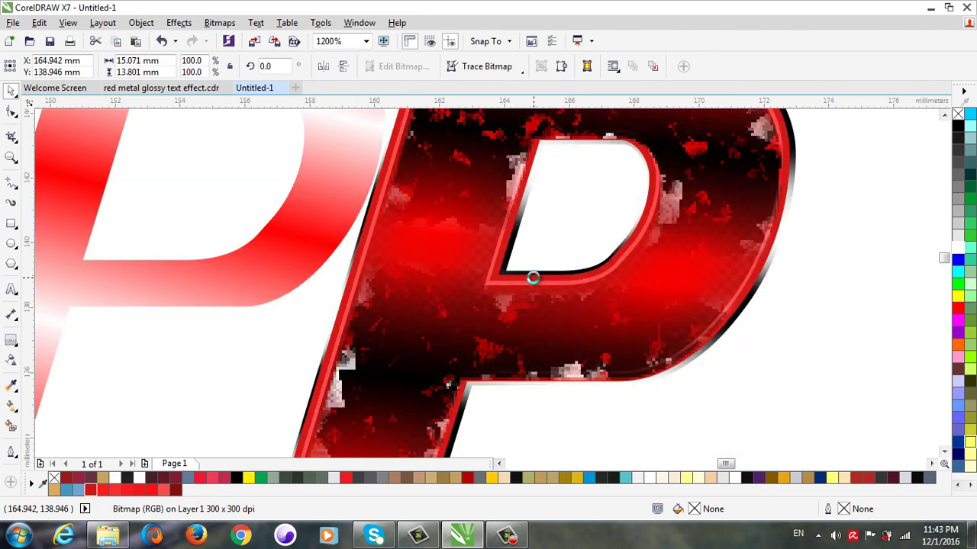
scroll(518, 283, "down", 1)
- Drop a duplicate of the textured red P to the right and select its bitmap
left_click_drag(680, 156, 389, 416)
scroll(232, 290, "down", 1)
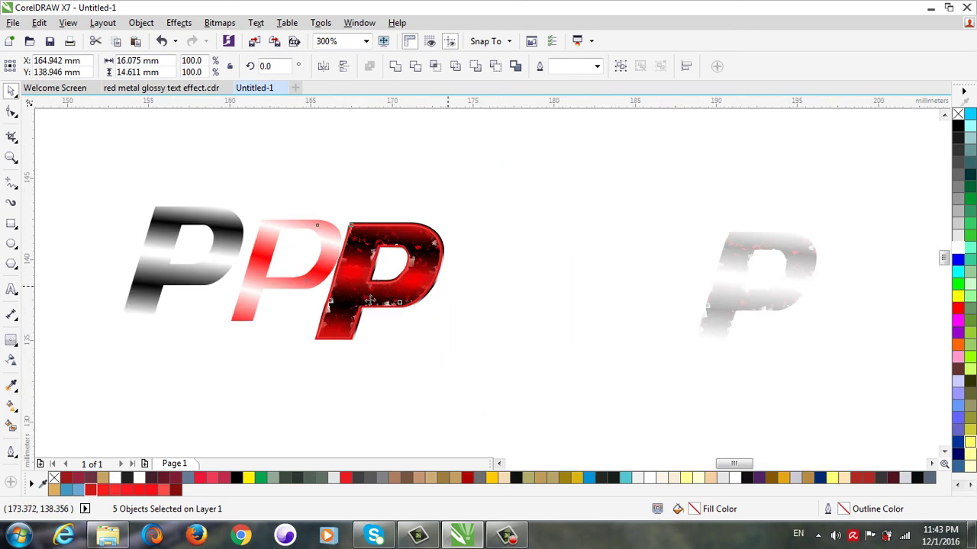
scroll(465, 280, "up", 1)
left_click_drag(446, 272, 649, 283)
right_click(650, 283)
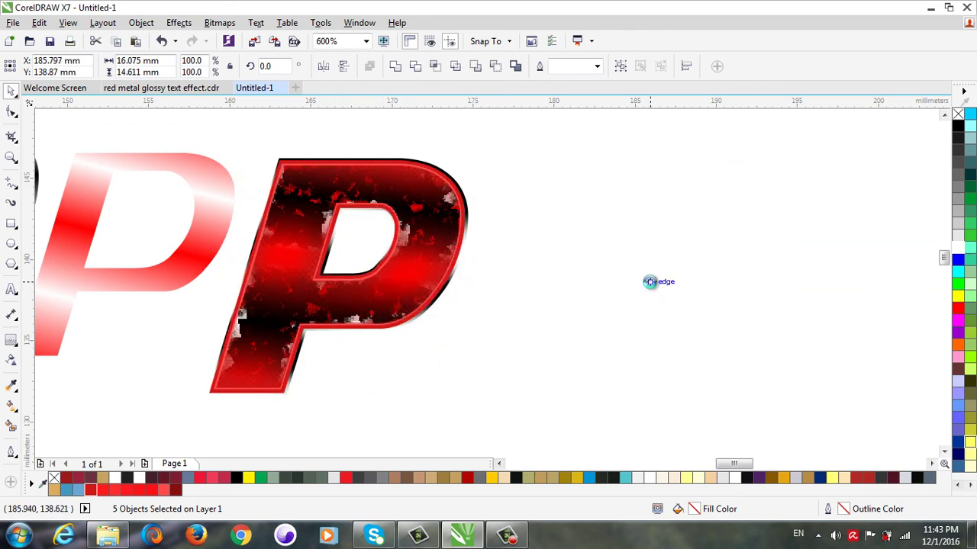
left_click(788, 290)
left_click(687, 301)
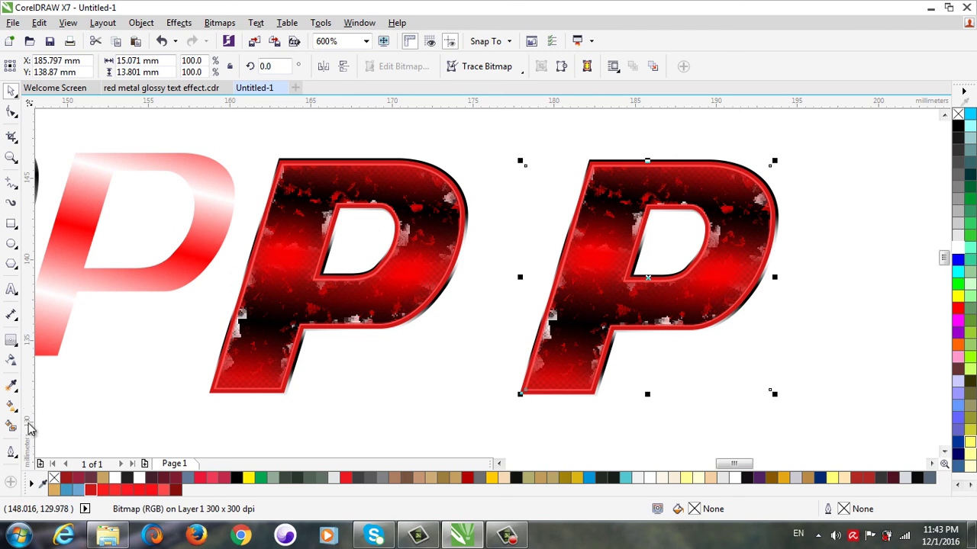
- Give the right-hand P's Cubist bitmap 70 uniform transparency, then deselect it
left_click(9, 361)
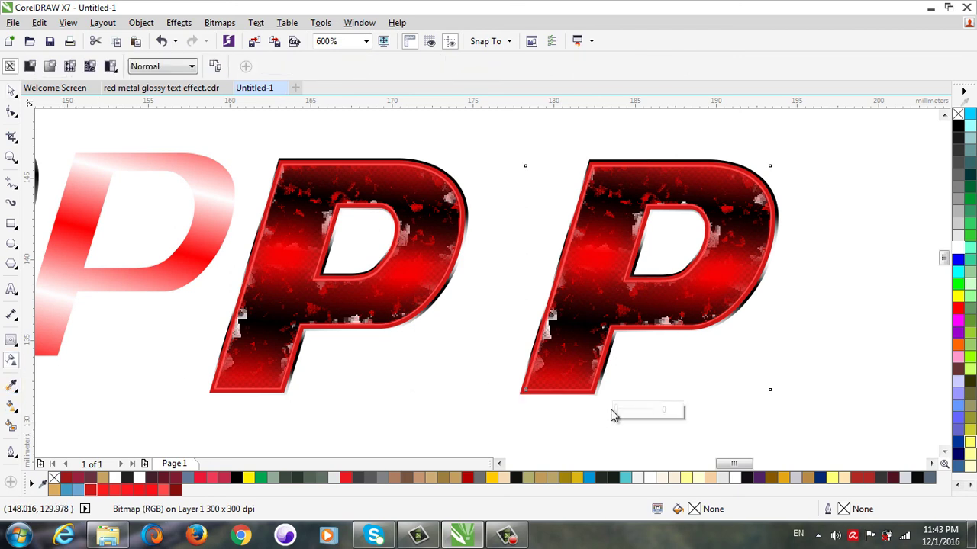
left_click(655, 410)
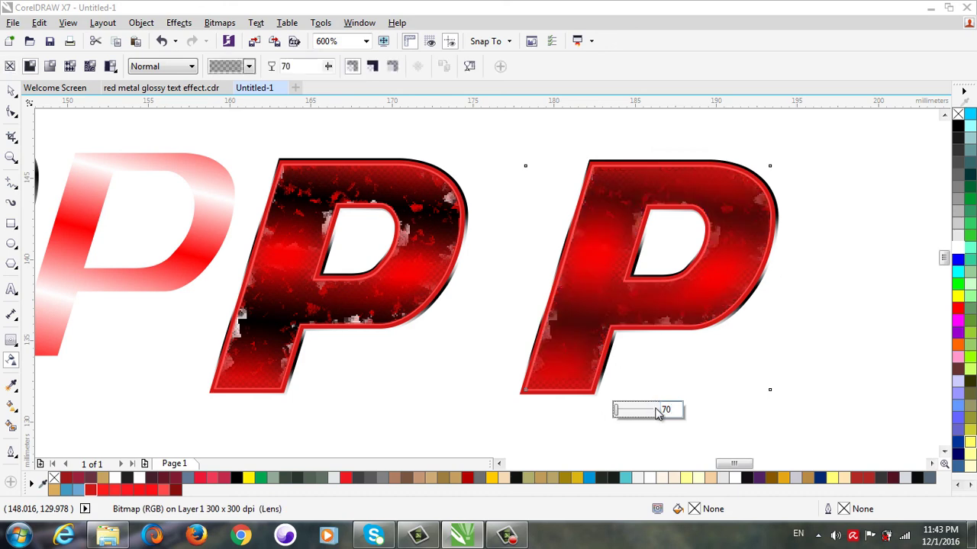
left_click(11, 91)
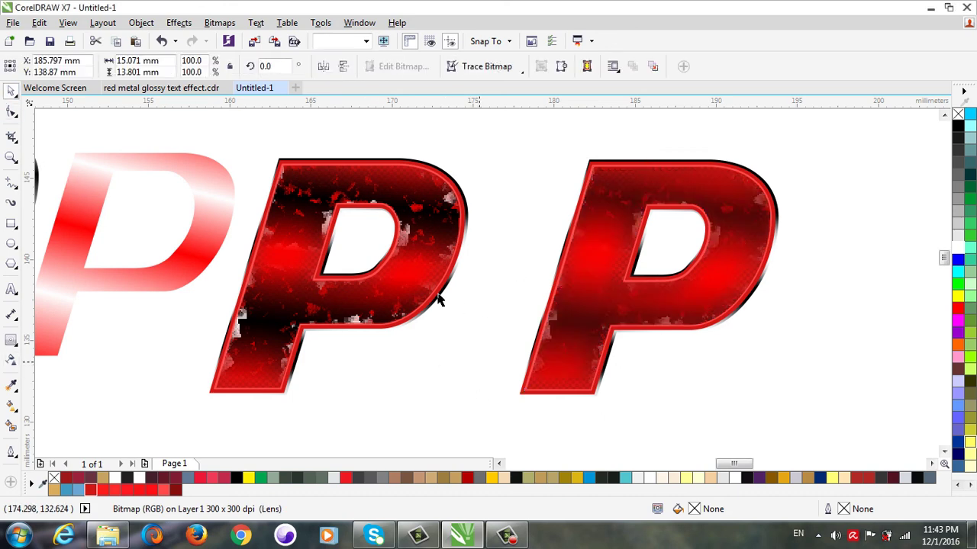
key("Escape")
- Select and deselect the middle red P to compare the letters
scroll(344, 286, "down", 3)
scroll(410, 296, "up", 4)
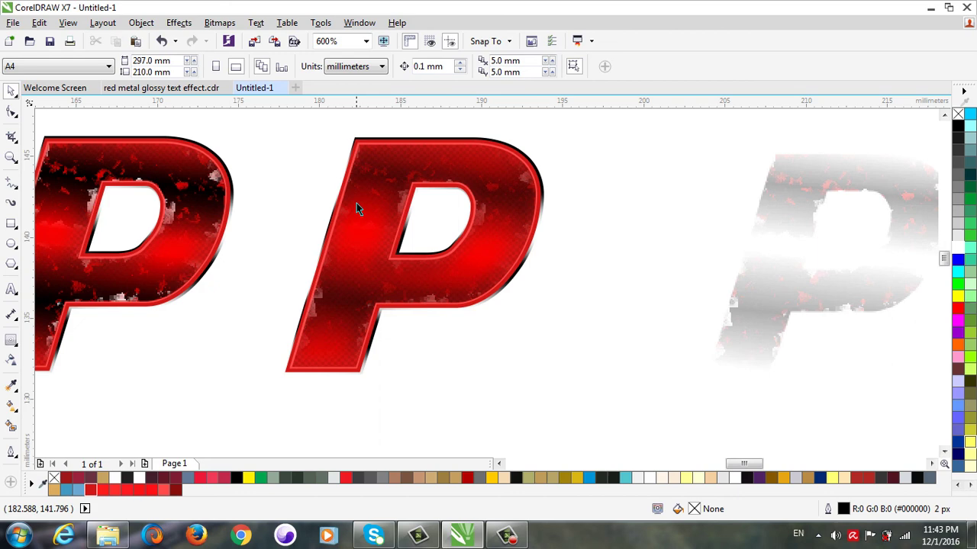
left_click(311, 190)
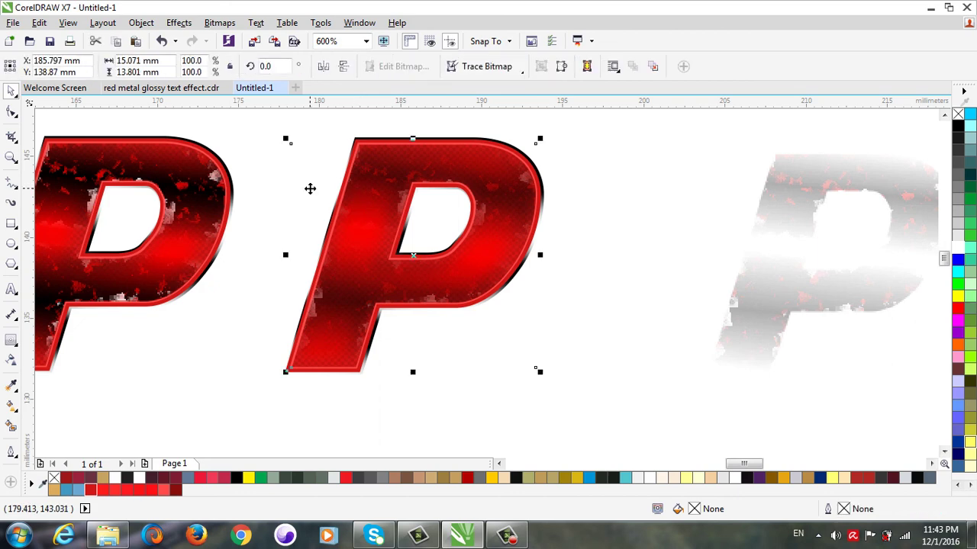
left_click(674, 239)
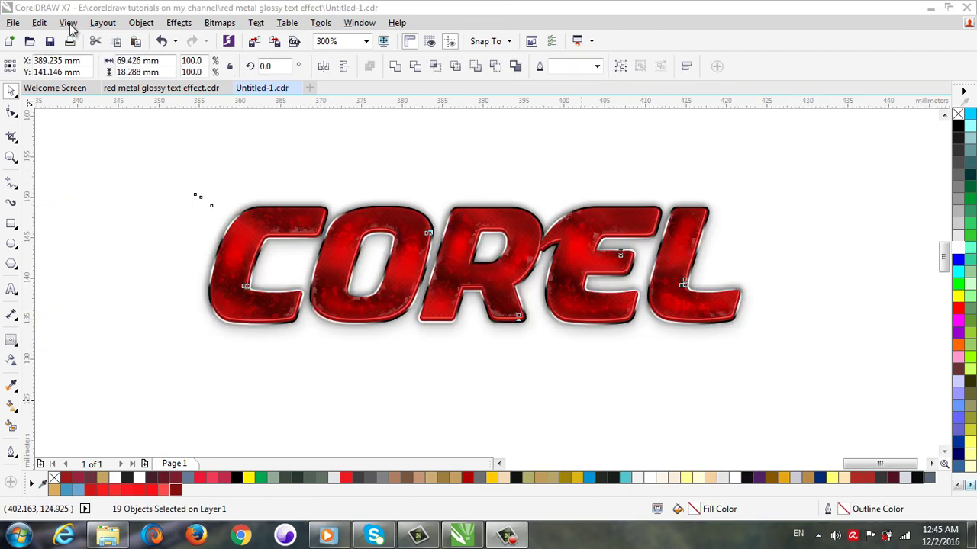
- Preview the finished glossy red COREL lettering in Full-screen Preview
left_click(68, 22)
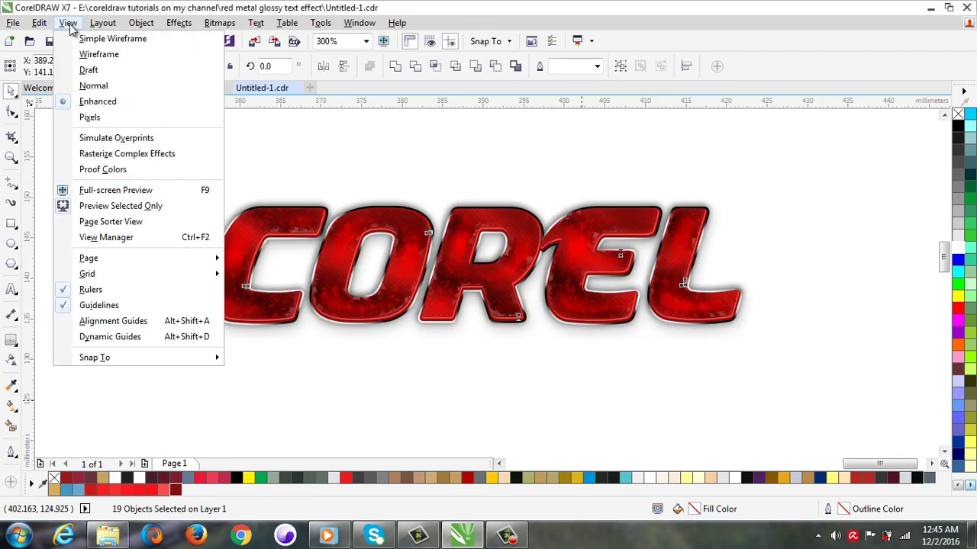
left_click(122, 206)
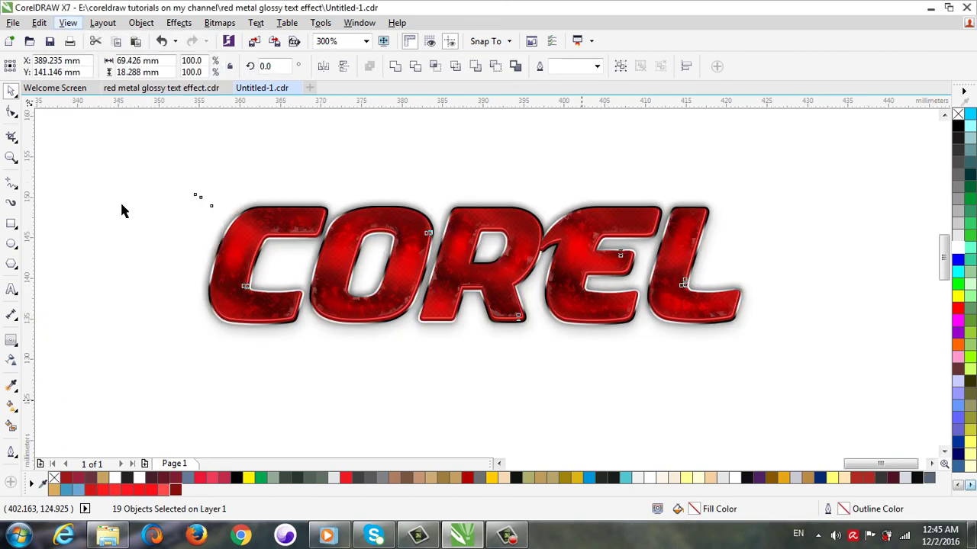